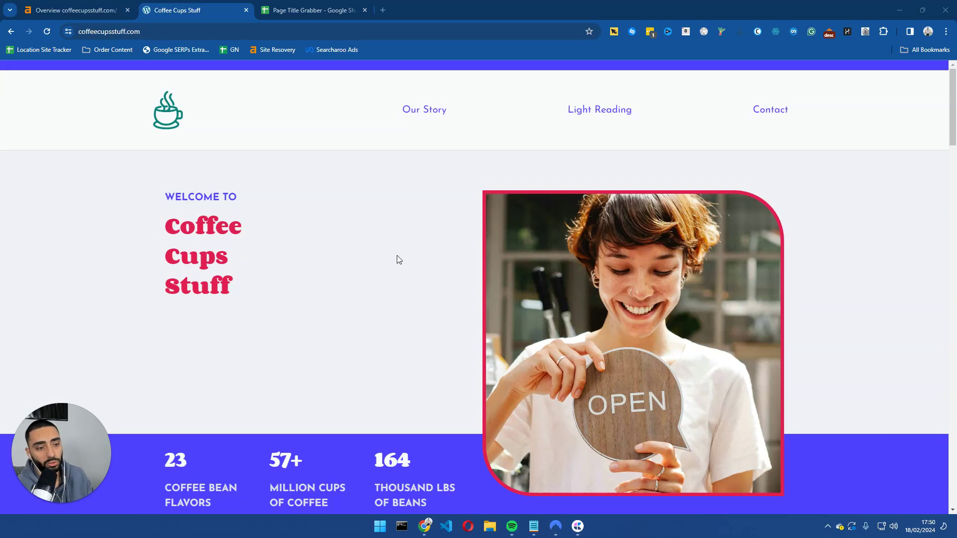
# Highlight the coffeecupsstuff.com address and scroll down to the Starbucks article cards.
pyautogui.moveTo(191, 417); pyautogui.dragTo(860, 181)
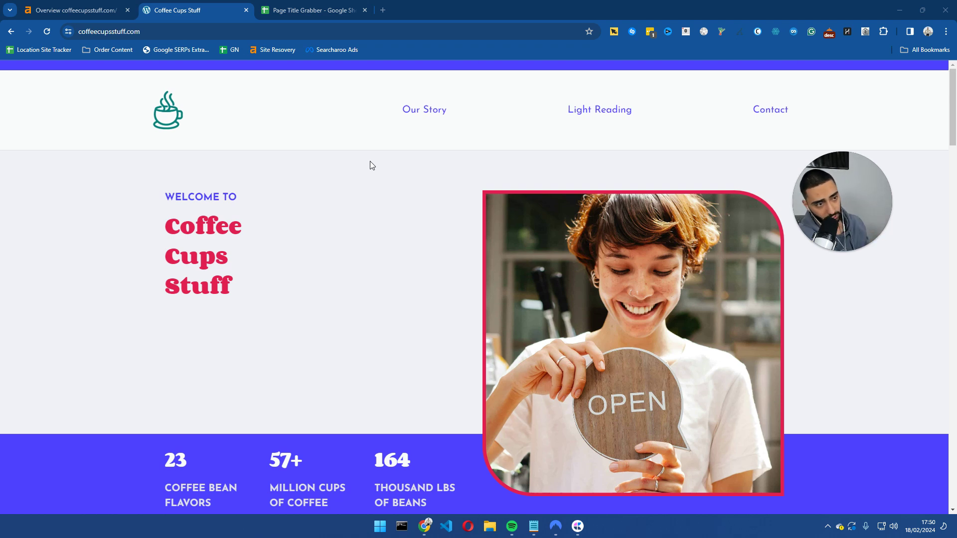
pyautogui.scroll(-5, 307, 168)
pyautogui.click(92, 31)
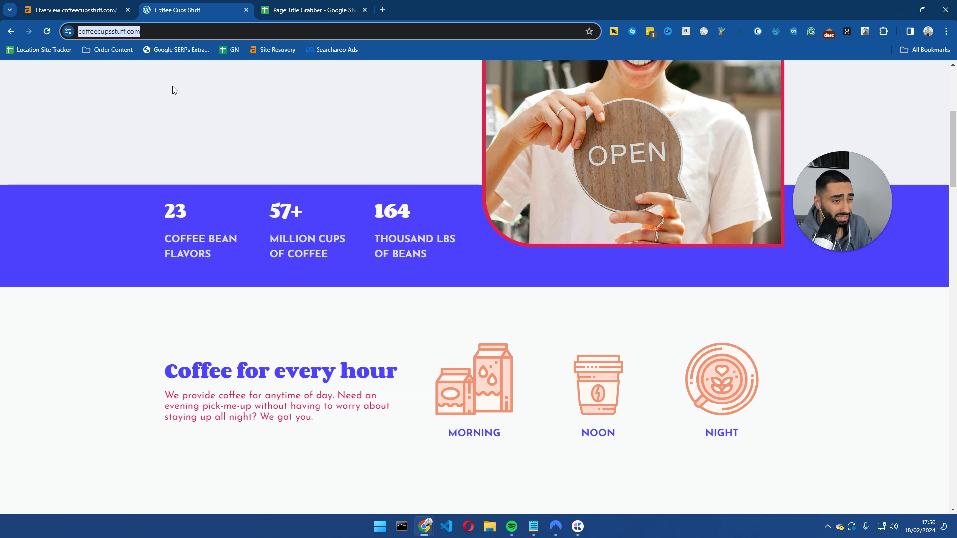
pyautogui.scroll(-12, 169, 184)
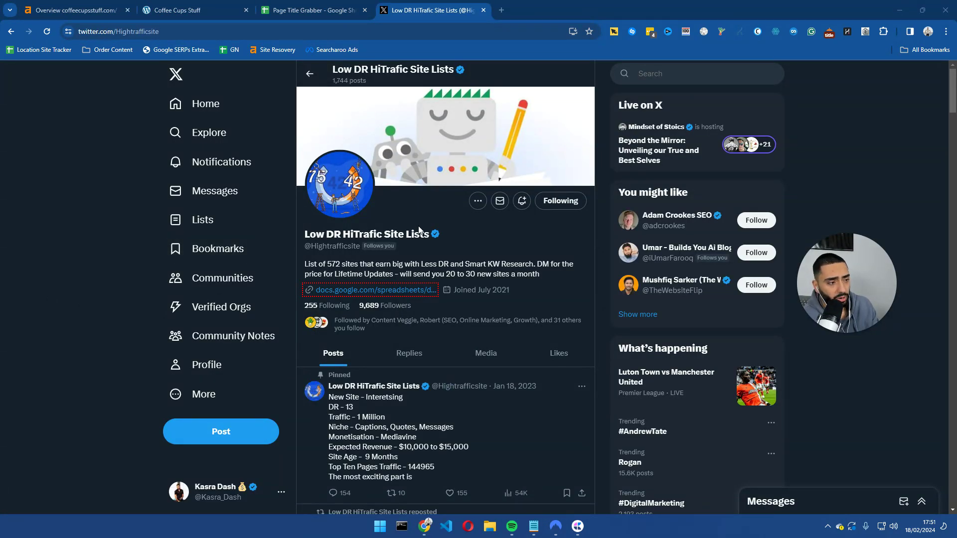
# Open the GoldMine Sites spreadsheet linked in the X profile bio, then return to the profile.
pyautogui.moveTo(311, 234); pyautogui.dragTo(398, 234)
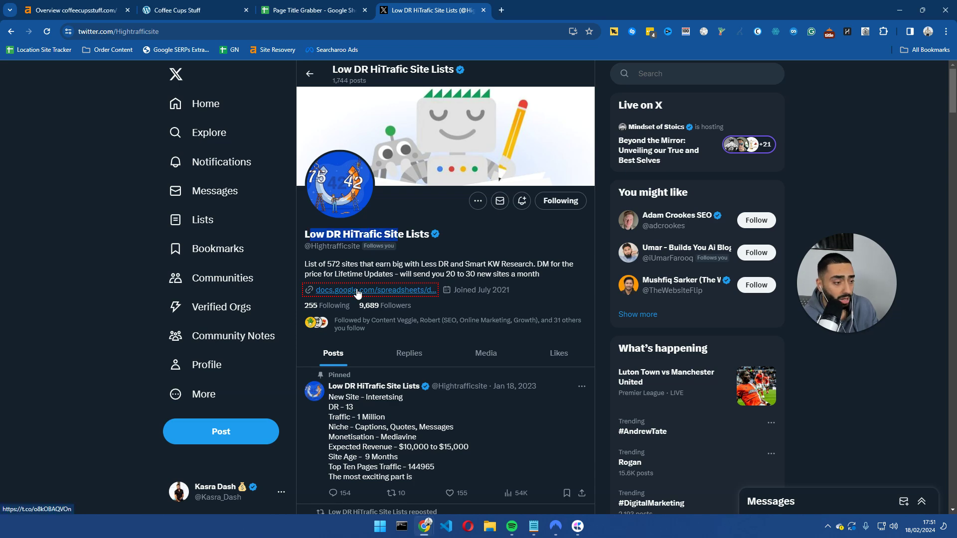
pyautogui.click(339, 295)
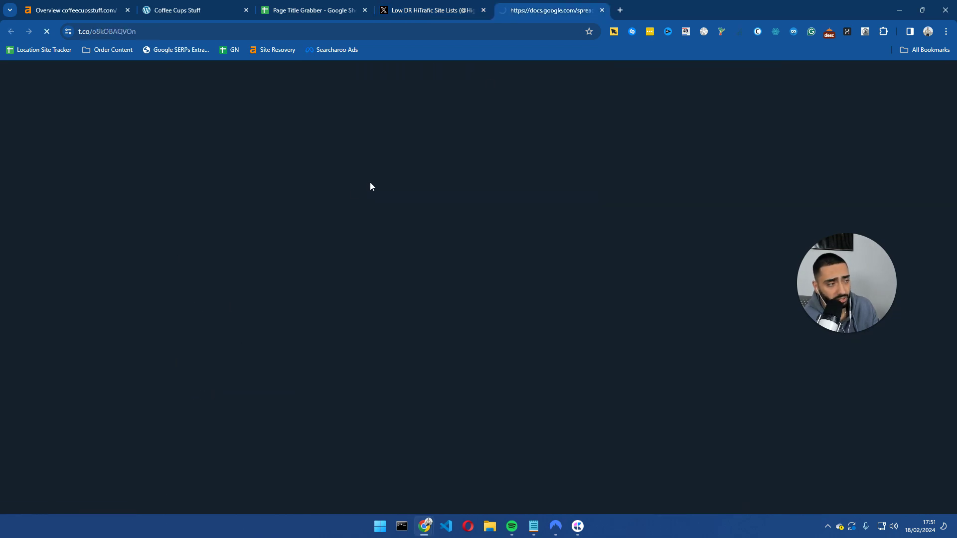
pyautogui.hotkey('ctrl', 'shift', 'Tab')
# View the tweet's stats screenshots (DR 0.1, 155K organic traffic), then go back to Coffee Cups Stuff.
pyautogui.scroll(-10, 417, 287)
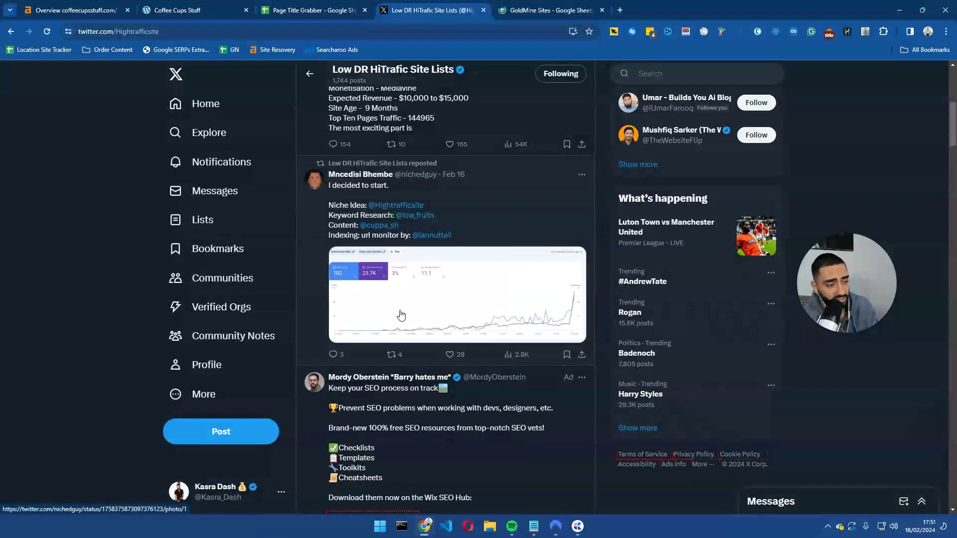
pyautogui.scroll(-15, 354, 310)
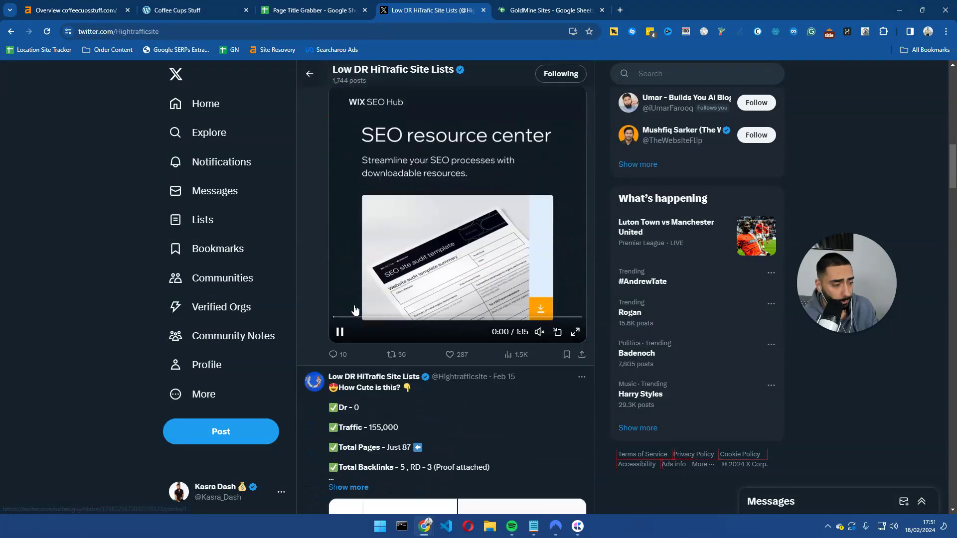
pyautogui.scroll(12, 369, 304)
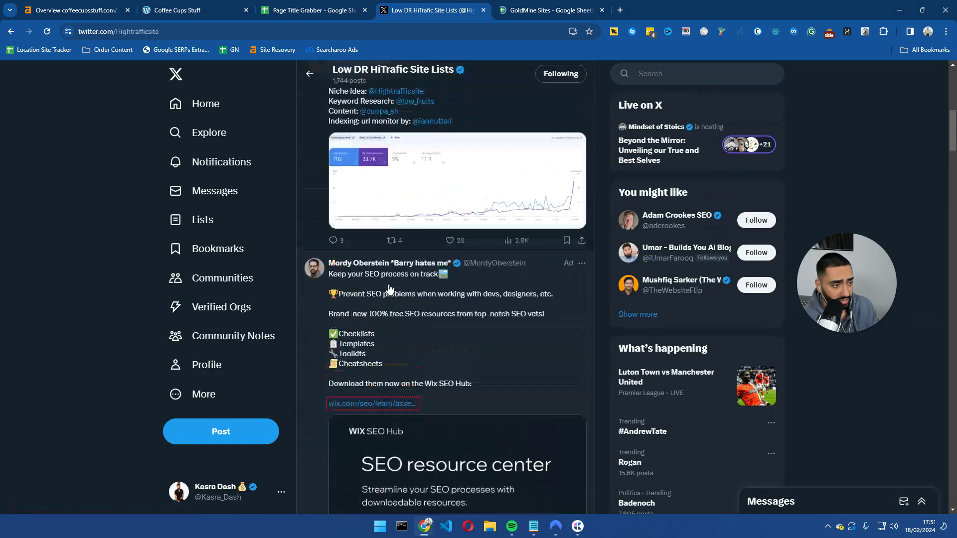
pyautogui.scroll(1, 390, 296)
pyautogui.scroll(-18, 394, 280)
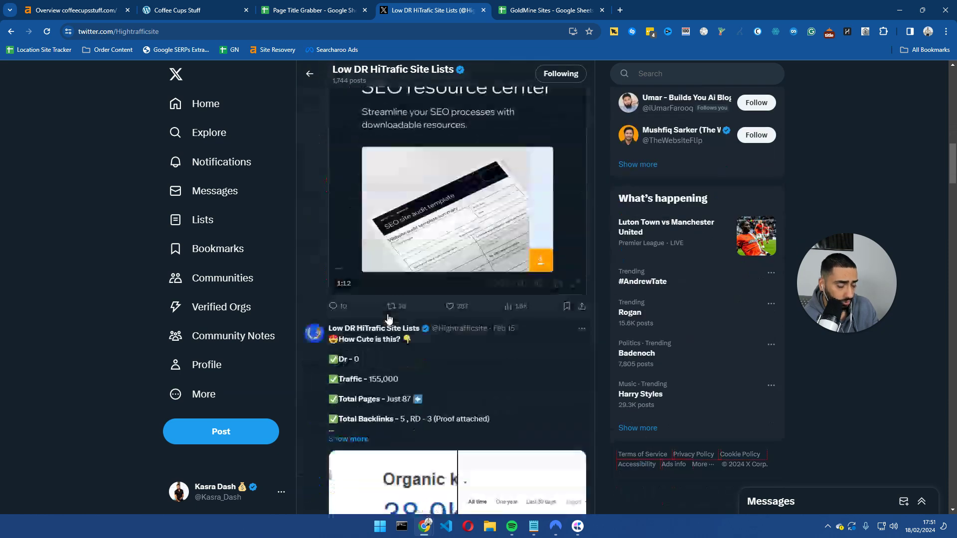
pyautogui.click(397, 249)
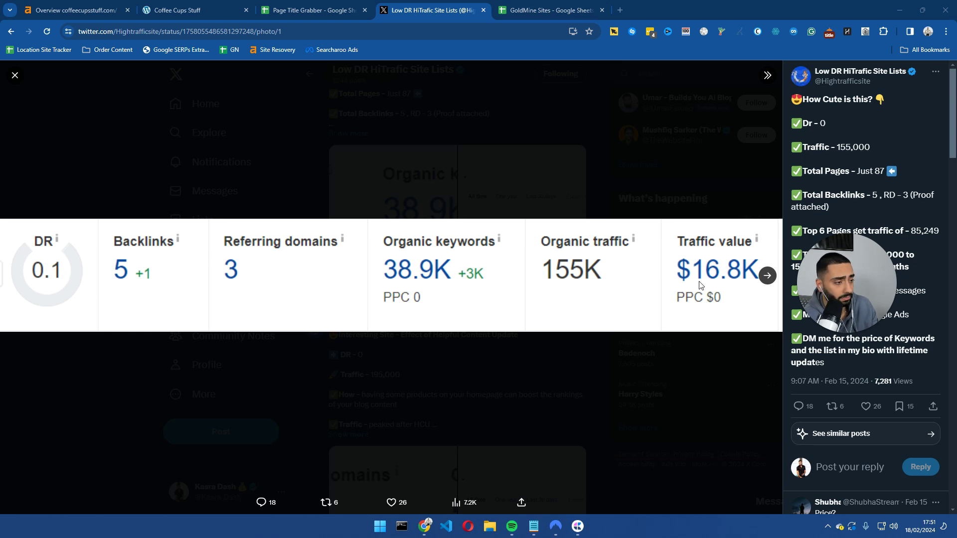
pyautogui.click(767, 276)
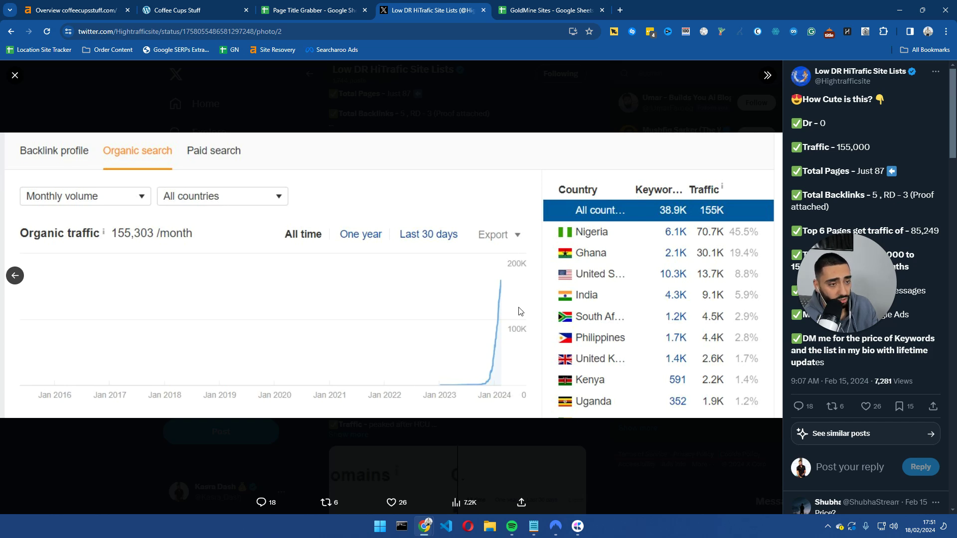
pyautogui.click(15, 75)
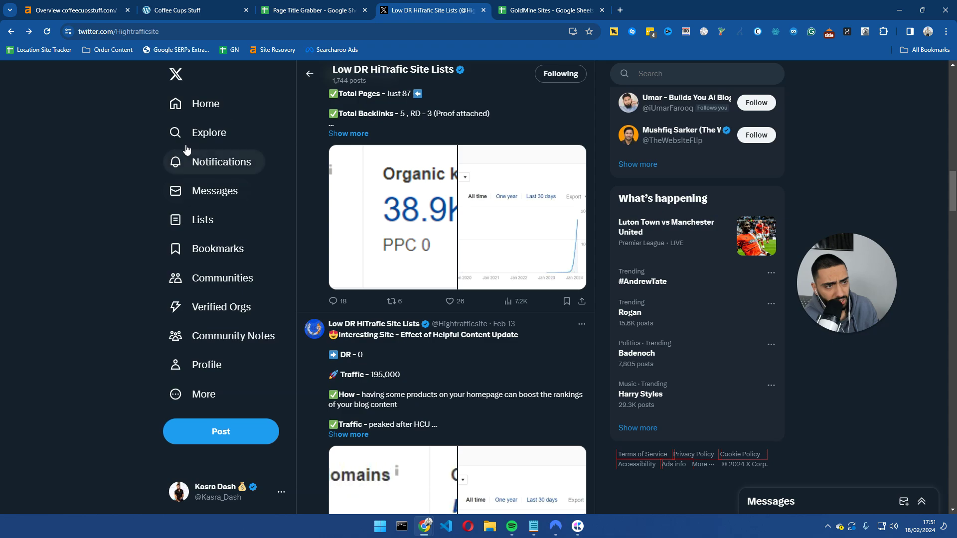
pyautogui.click(163, 5)
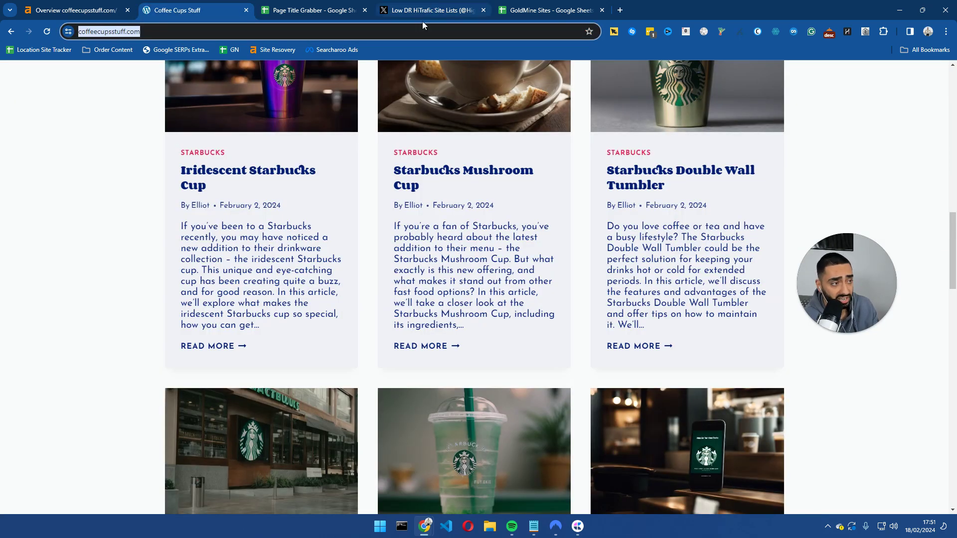
# Close the GoldMine Sites spreadsheet and X profile tabs, leaving the blog open.
pyautogui.scroll(-12, 368, 174)
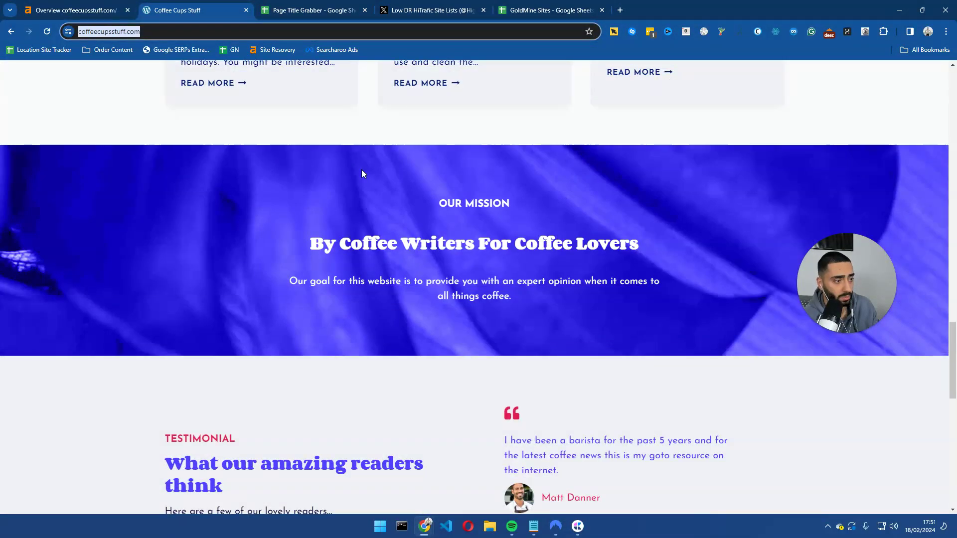
pyautogui.scroll(12, 362, 173)
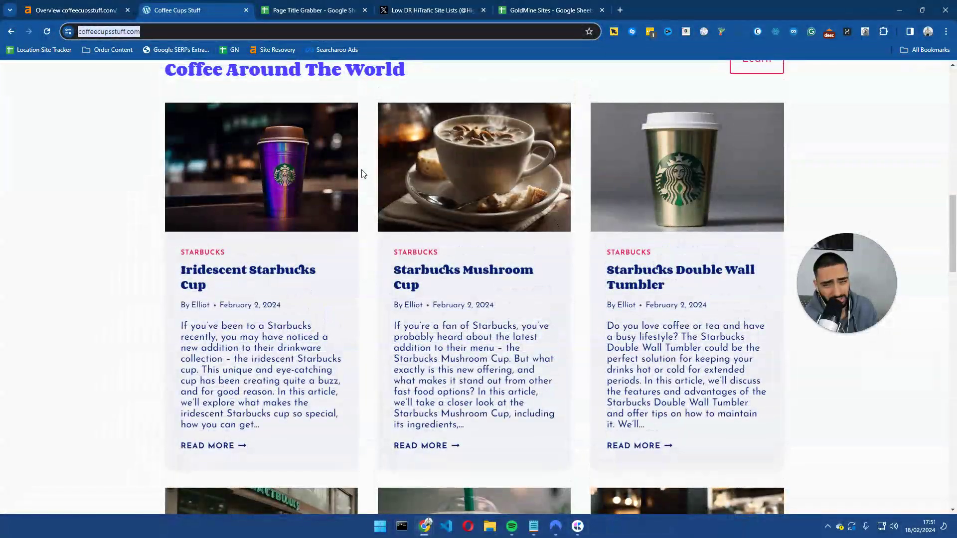
pyautogui.scroll(10, 362, 174)
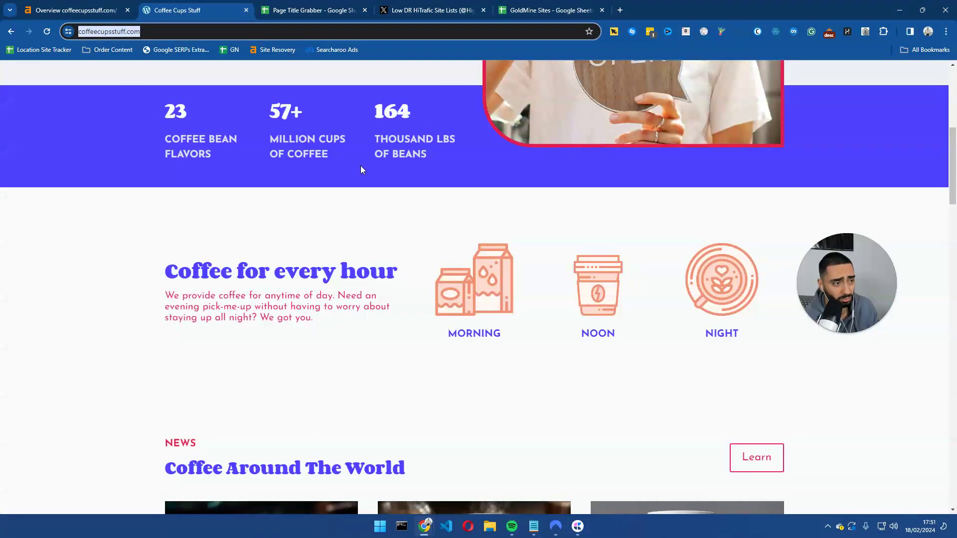
pyautogui.scroll(-5, 366, 164)
pyautogui.scroll(-18, 365, 172)
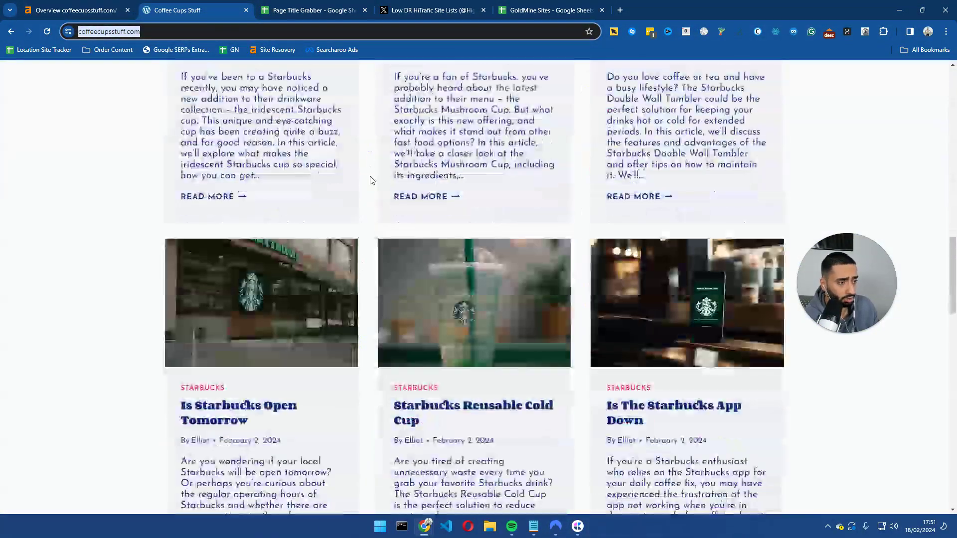
pyautogui.scroll(4, 362, 189)
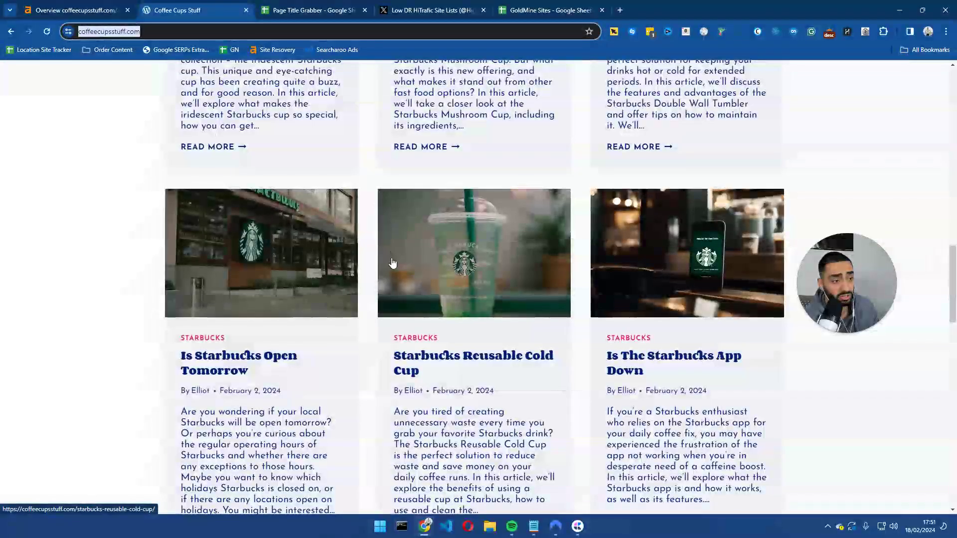
pyautogui.middleClick(536, 9)
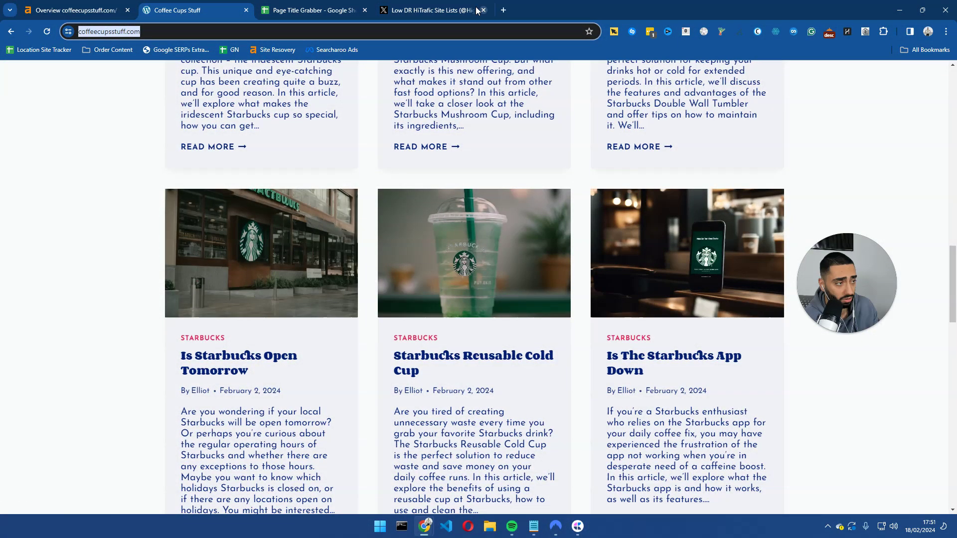
pyautogui.click(371, 136)
pyautogui.scroll(9, 349, 200)
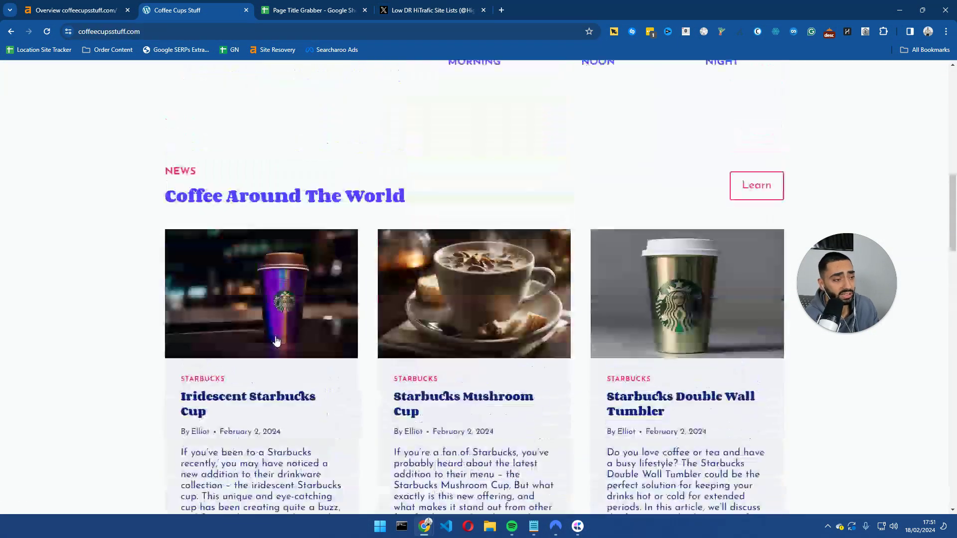
pyautogui.middleClick(435, 6)
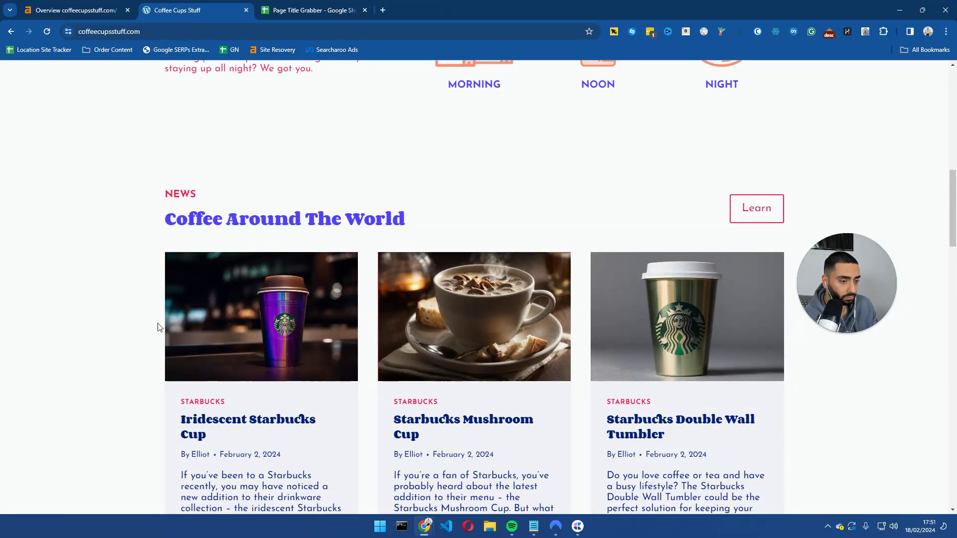
pyautogui.scroll(-7, 150, 246)
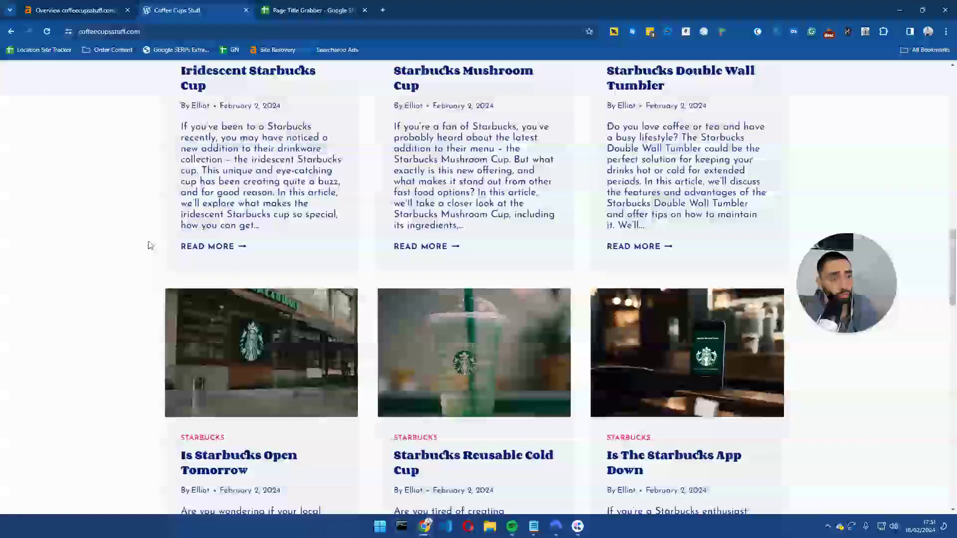
# Preview cell A2's link to the handkerchief pasta page from the Page Title Grabber sheet.
pyautogui.click(309, 10)
pyautogui.click(278, 232)
pyautogui.click(142, 159)
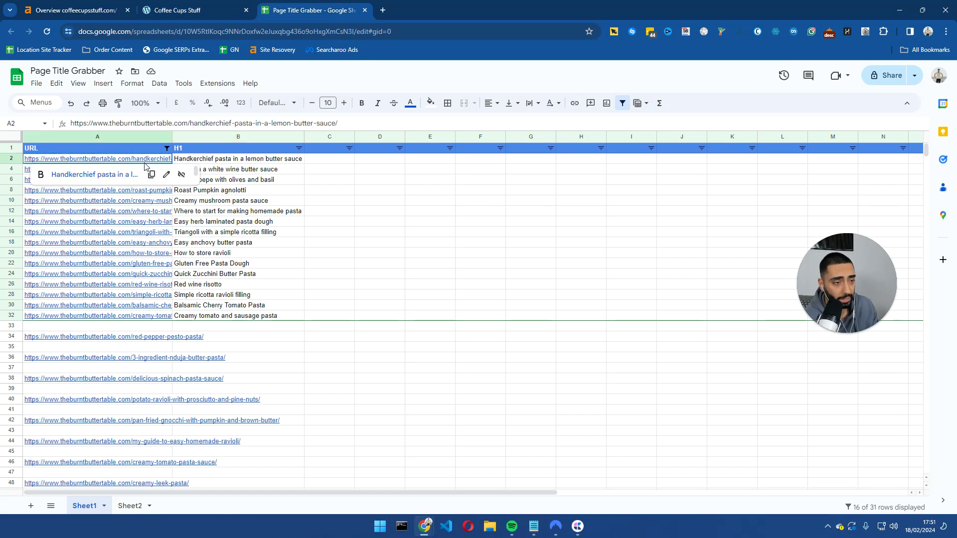
pyautogui.click(97, 175)
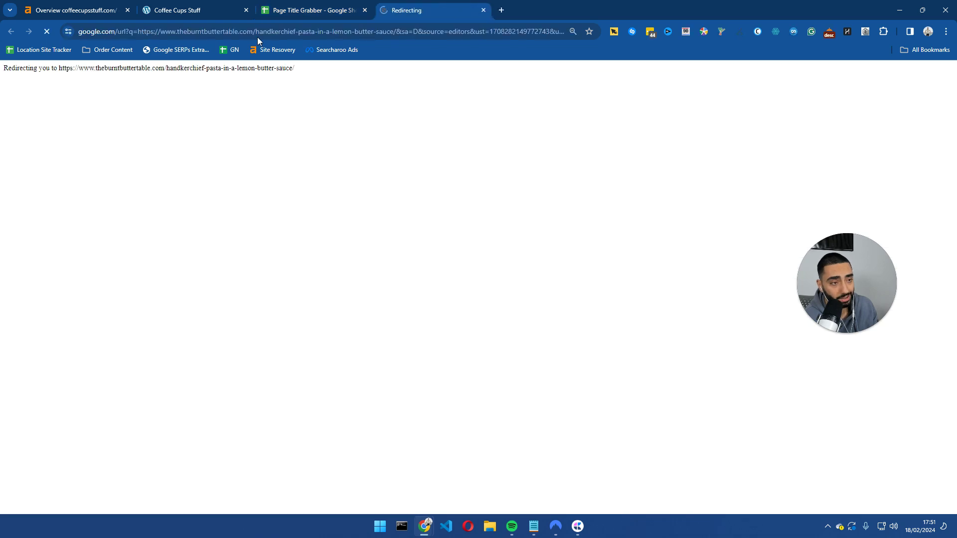
pyautogui.click(299, 6)
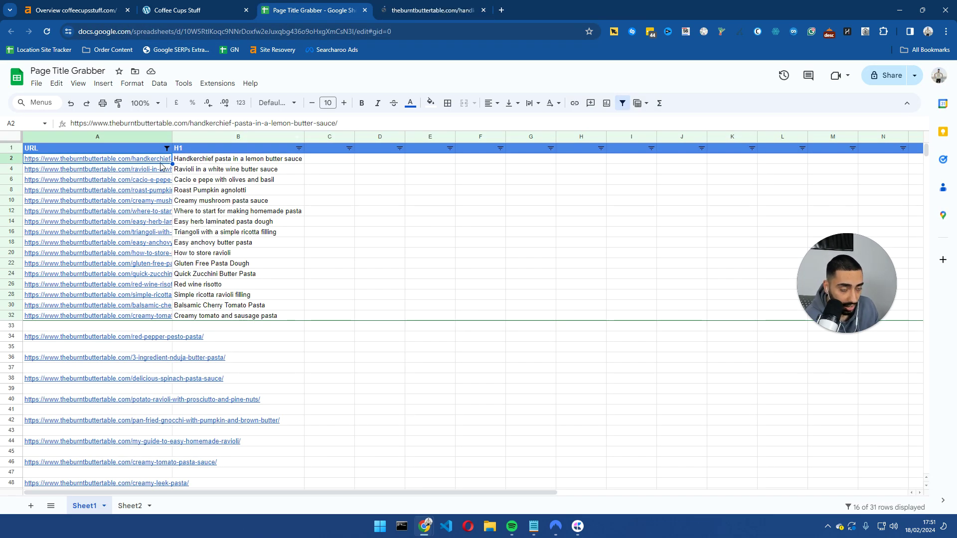
# Inspect B2's =IMPORTXML(A2,"//h1") formula, zooming the page in to read it.
pyautogui.moveTo(125, 164)
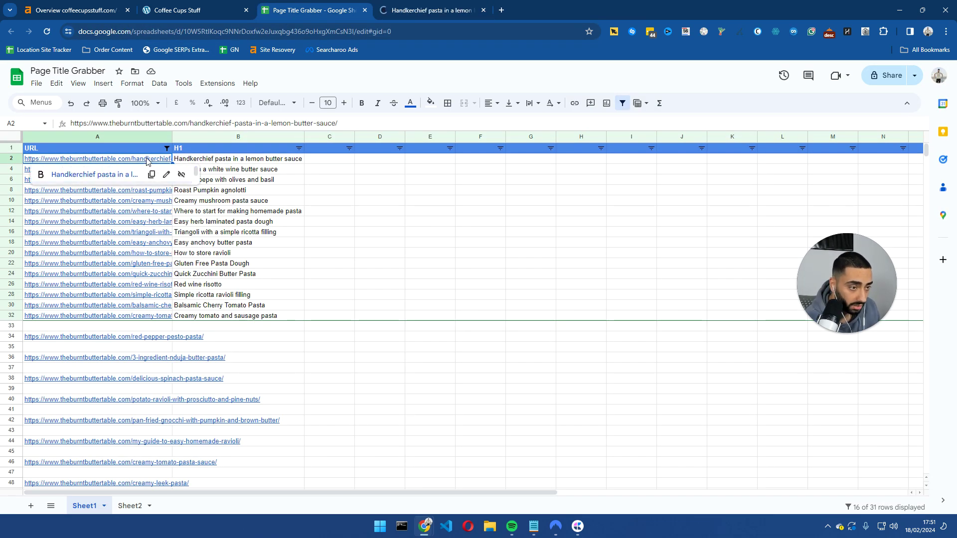
pyautogui.click(217, 160)
pyautogui.moveTo(145, 123); pyautogui.dragTo(115, 125)
pyautogui.click(166, 124)
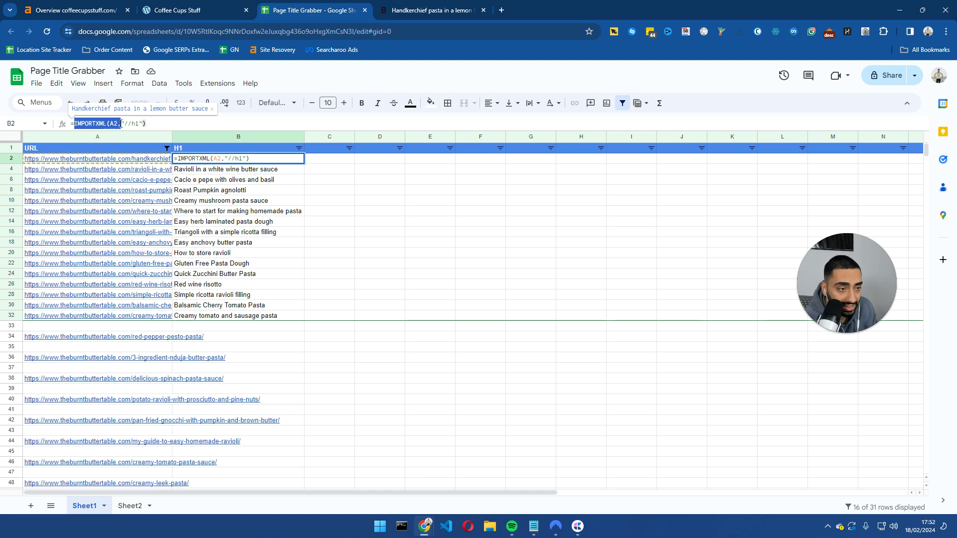
pyautogui.click(120, 124)
pyautogui.moveTo(181, 125); pyautogui.dragTo(104, 123)
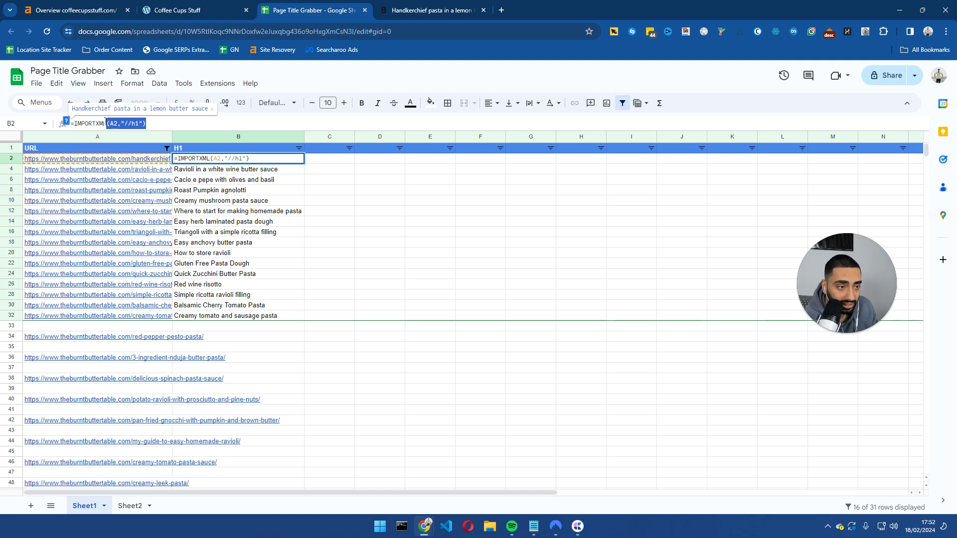
pyautogui.hotkey('ctrl', '+')
pyautogui.hotkey('ctrl', '+')
pyautogui.hotkey('ctrl', '+')
pyautogui.hotkey('ctrl', '+')
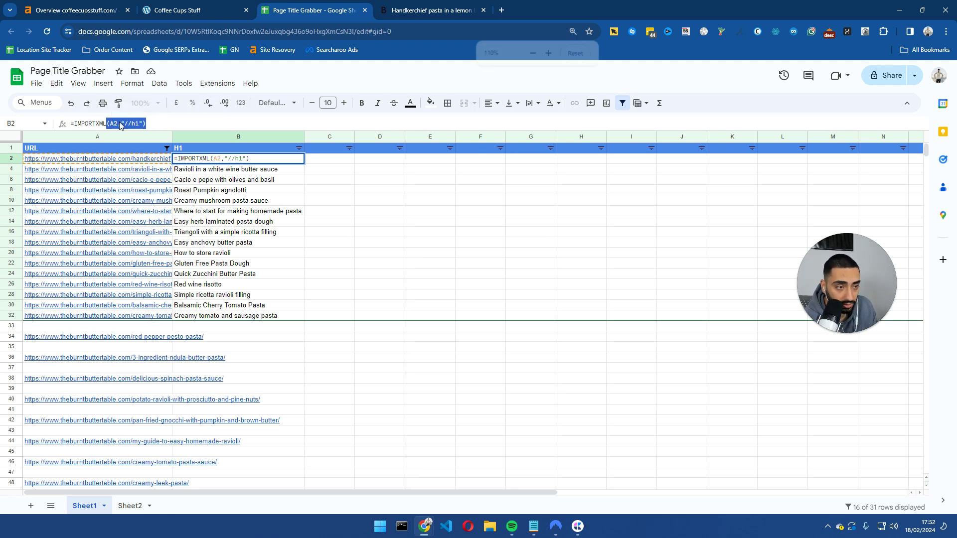
pyautogui.hotkey('ctrl', '+')
pyautogui.hotkey('ctrl', '+')
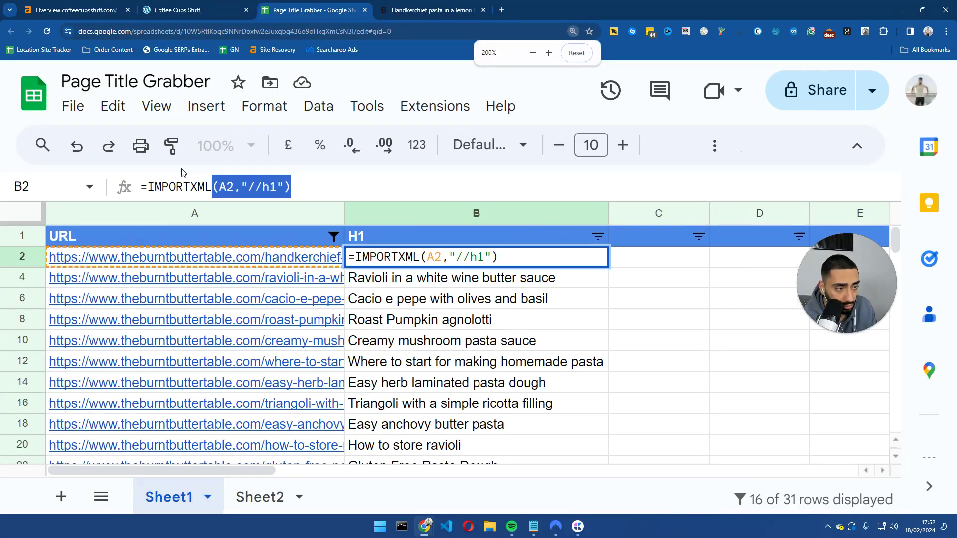
# Edit B2's IMPORTXML formula, then undo the parse error so it returns the H1.
pyautogui.click(281, 220)
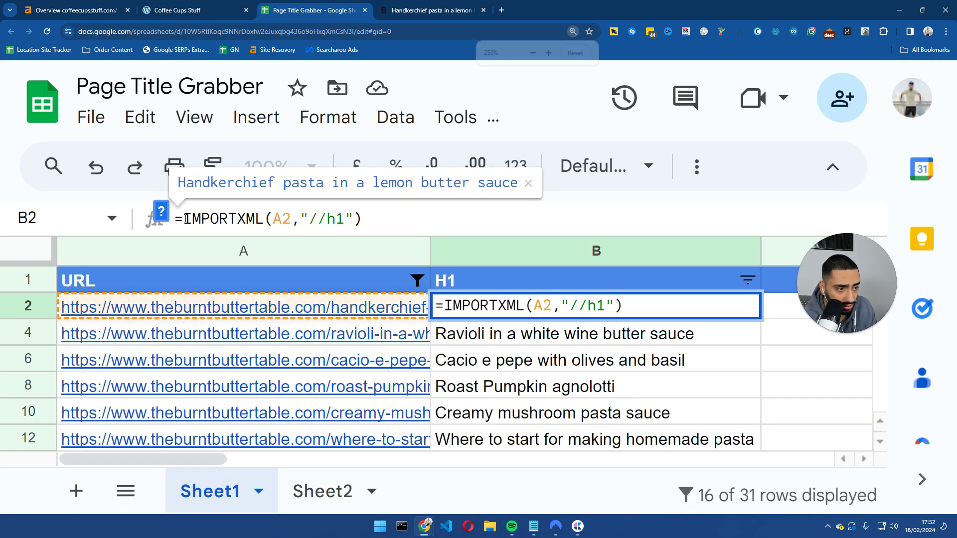
pyautogui.moveTo(174, 219); pyautogui.dragTo(273, 219)
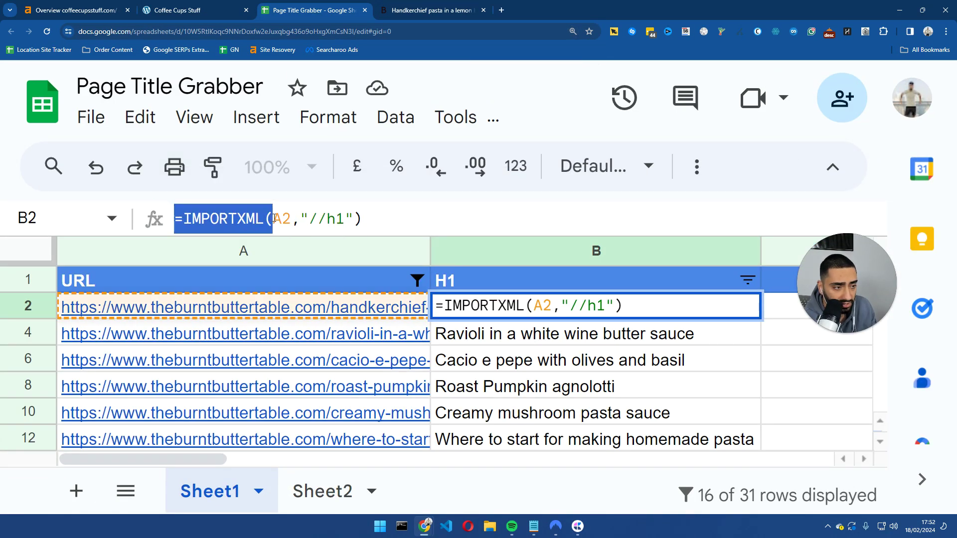
pyautogui.click(281, 220)
pyautogui.doubleClick(282, 219)
pyautogui.doubleClick(326, 220)
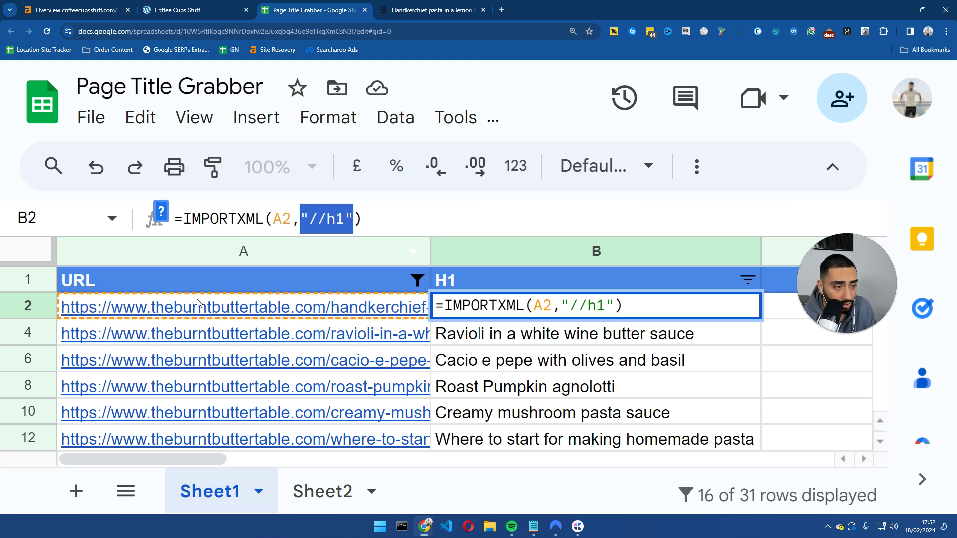
pyautogui.click(122, 307)
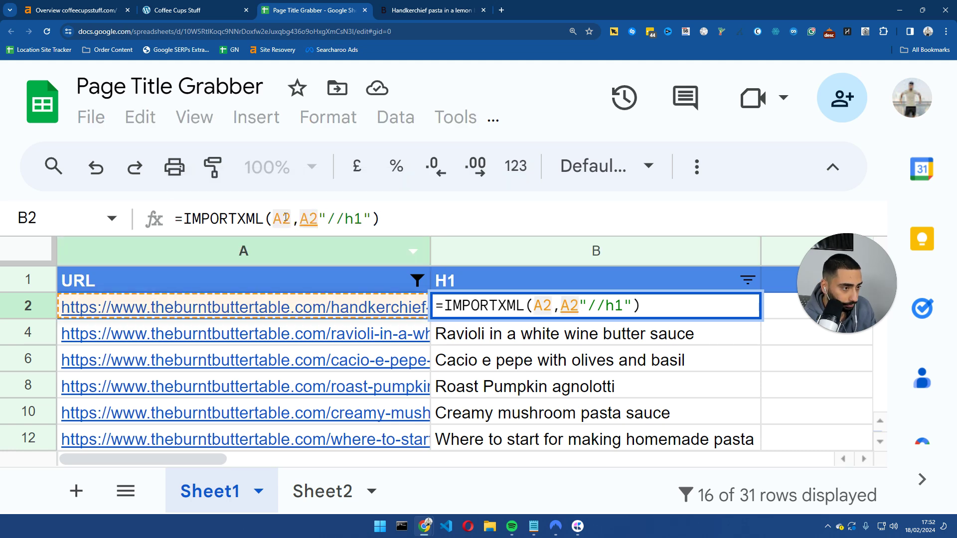
pyautogui.press('BackSpace')
pyautogui.press('BackSpace')
pyautogui.press('BackSpace')
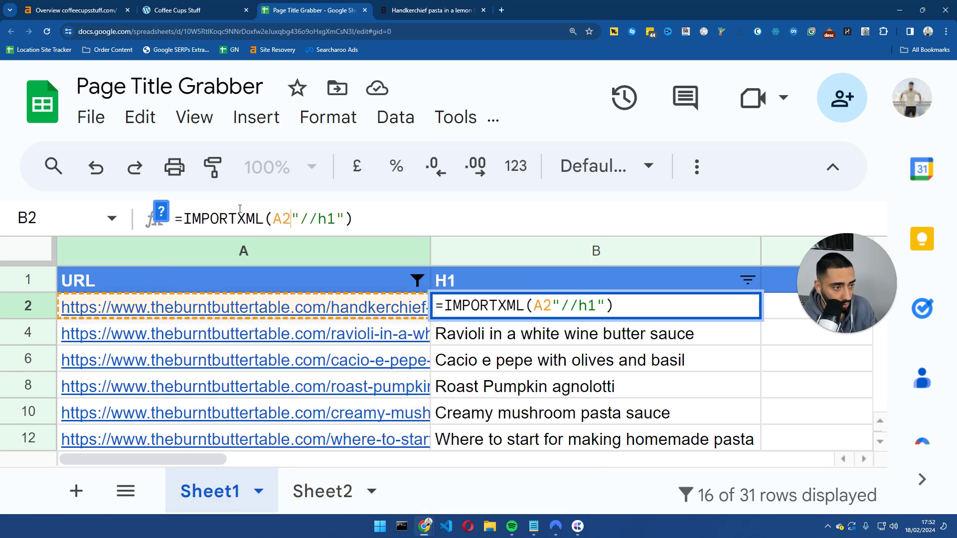
pyautogui.moveTo(297, 216); pyautogui.dragTo(336, 218)
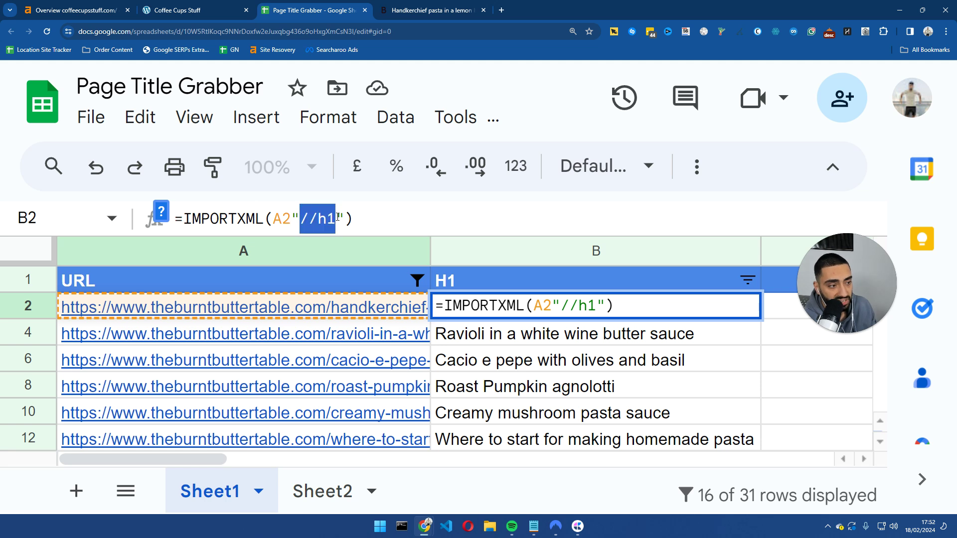
pyautogui.click(396, 219)
pyautogui.press('Return')
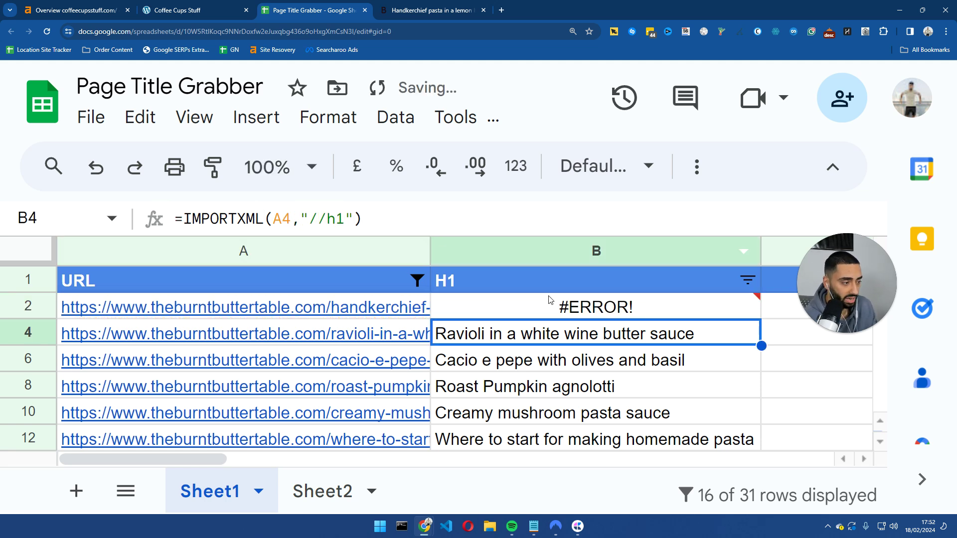
pyautogui.click(509, 313)
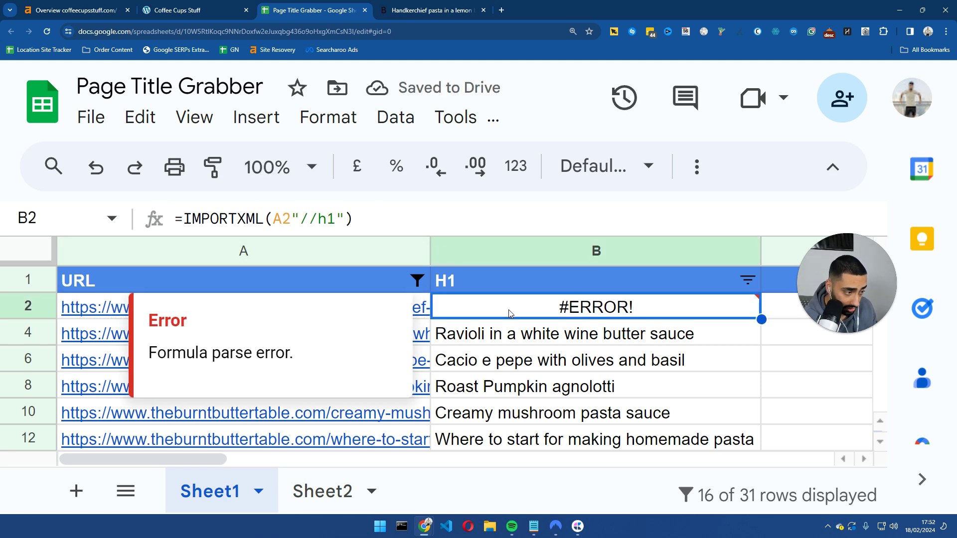
pyautogui.hotkey('ctrl', 'z')
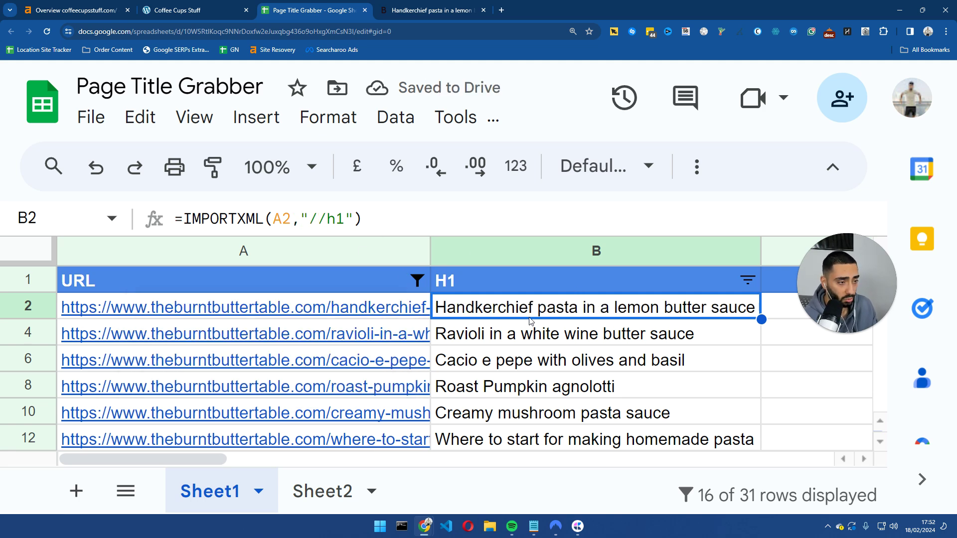
# Zoom back to normal size and open A2's Handkerchief pasta article in a new tab.
pyautogui.scroll(-2, 531, 322)
pyautogui.hotkey('ctrl', '-')
pyautogui.hotkey('ctrl', '-')
pyautogui.hotkey('ctrl', '-')
pyautogui.hotkey('ctrl', '-')
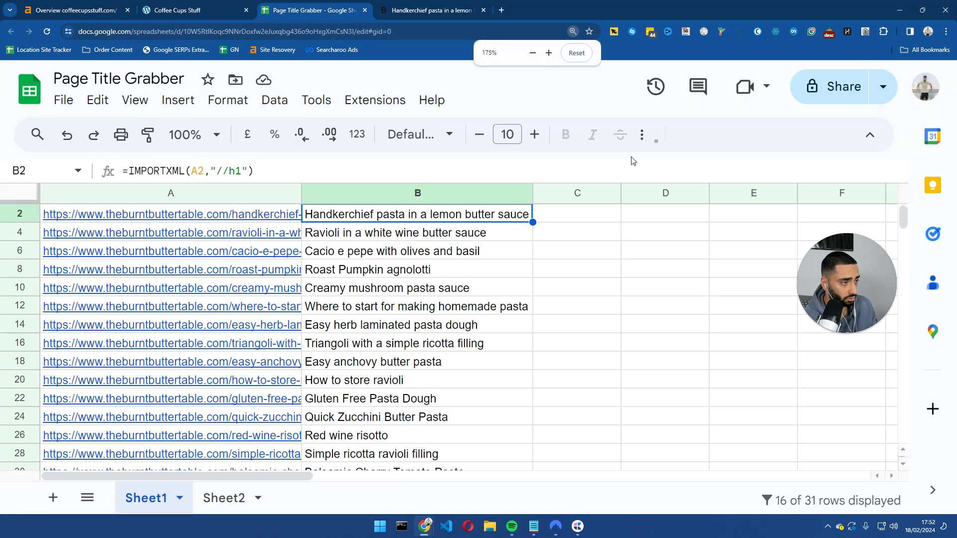
pyautogui.hotkey('ctrl', '-')
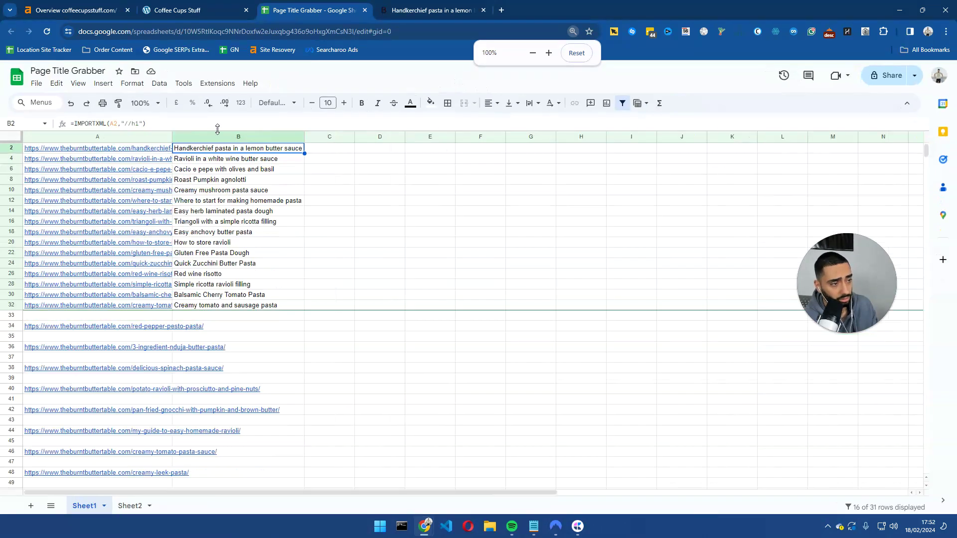
pyautogui.press('Left')
pyautogui.moveTo(109, 151)
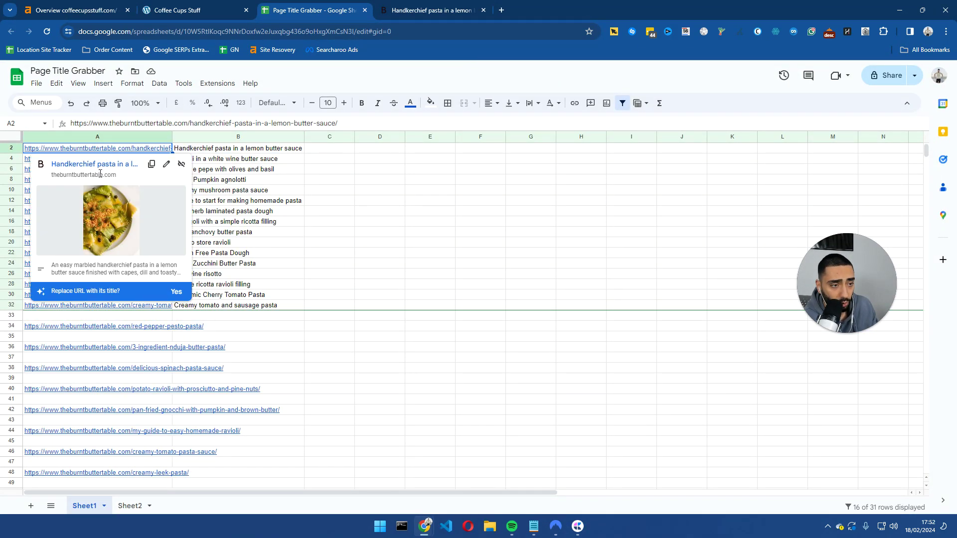
pyautogui.click(102, 168)
pyautogui.click(199, 149)
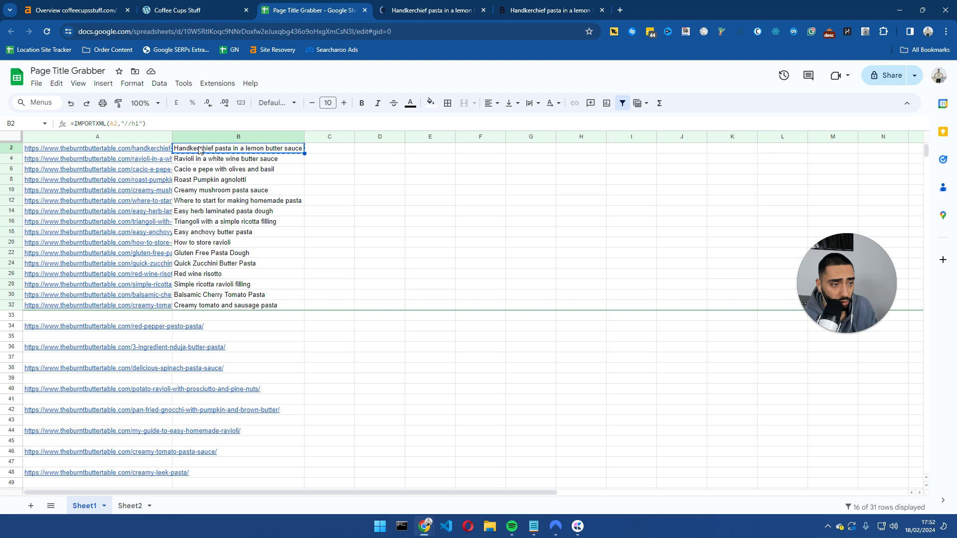
# Find the scraped title on the article page and confirm the headline matches the H1.
pyautogui.click(429, 4)
pyautogui.hotkey('ctrl', 'f')
pyautogui.write('Handkerchief pasta in a lemon butter sauce')
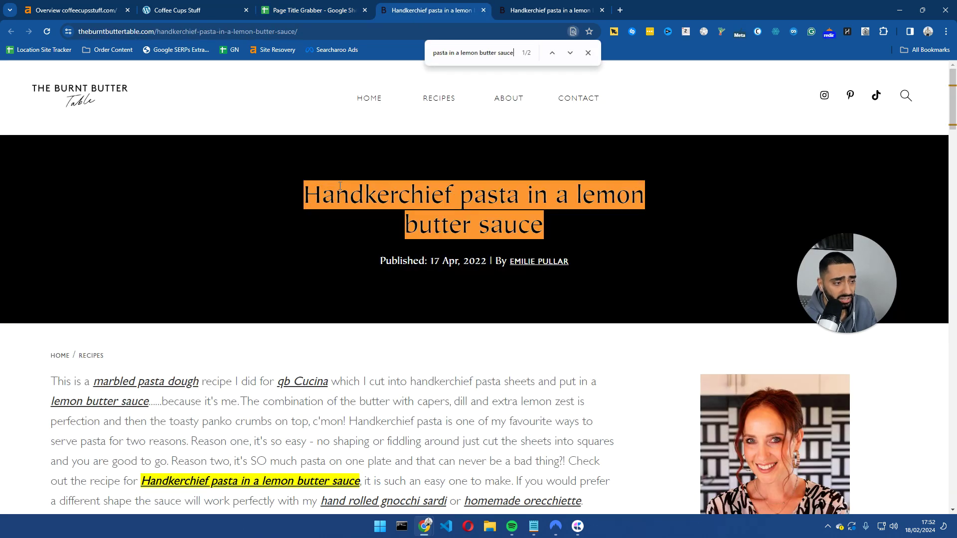
pyautogui.moveTo(318, 189); pyautogui.dragTo(546, 230)
pyautogui.click(314, 10)
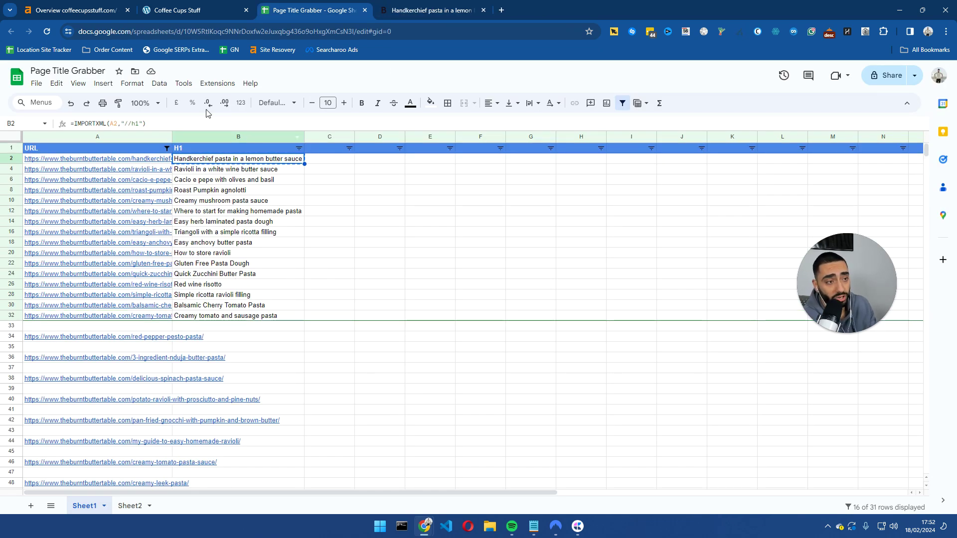
# Review the coffeecupsstuff.com Ahrefs overview charts (141 keywords, 10 monthly traffic) and open Organic keywords.
pyautogui.hotkey('ctrl', 'shift', 'Tab')
pyautogui.hotkey('ctrl', 'shift', 'Tab')
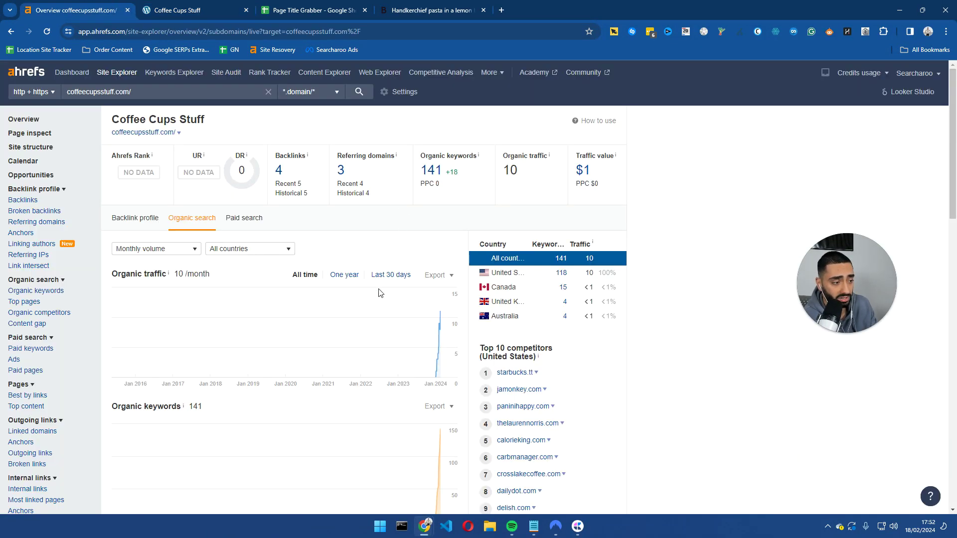
pyautogui.scroll(-2, 380, 293)
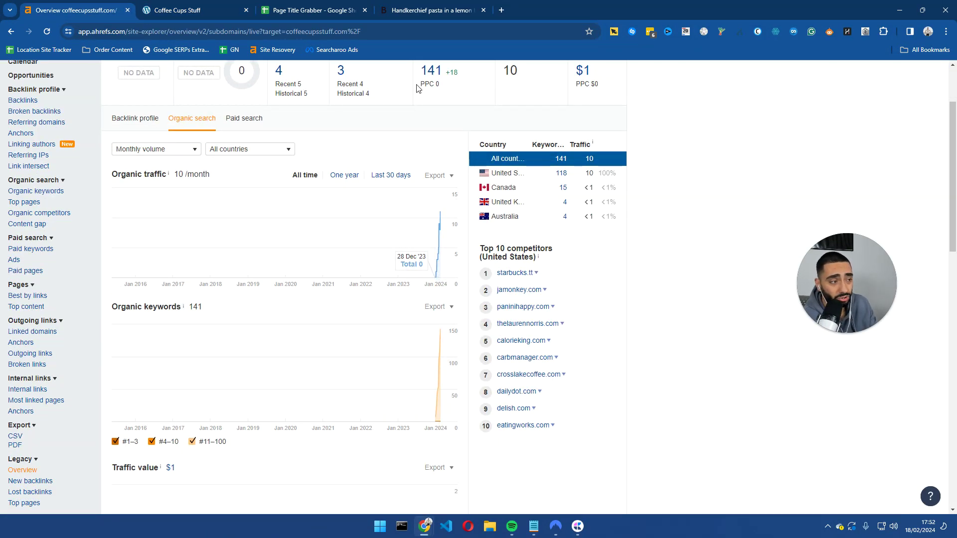
pyautogui.scroll(2, 417, 88)
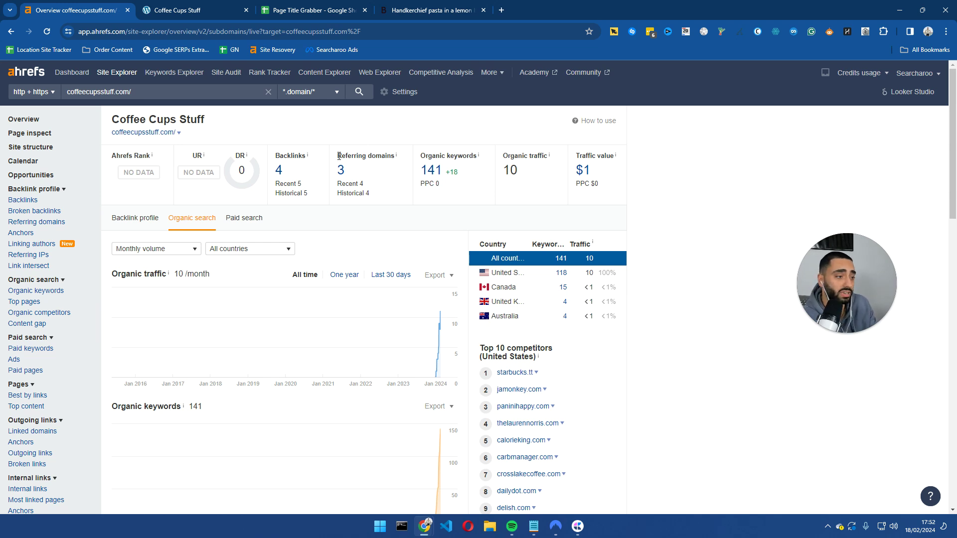
pyautogui.scroll(-2, 391, 210)
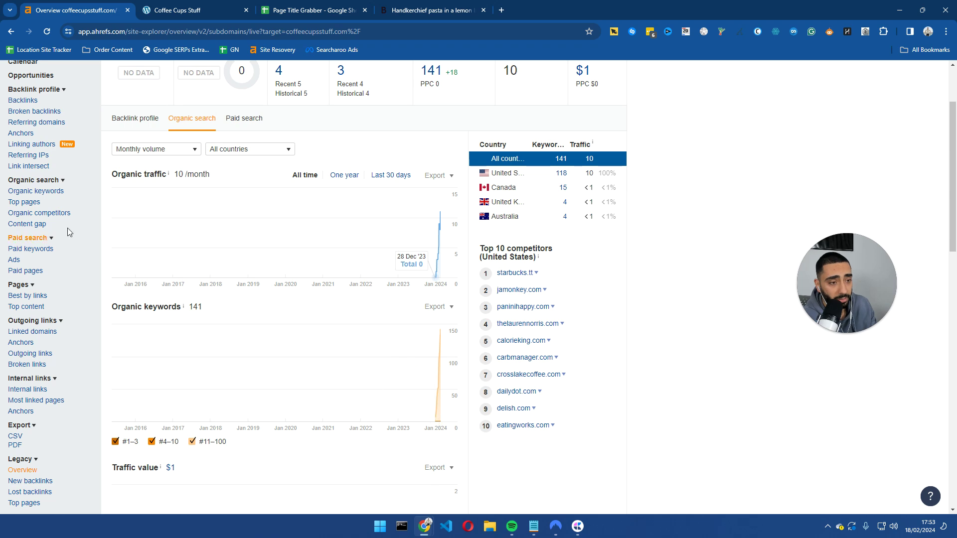
pyautogui.click(52, 192)
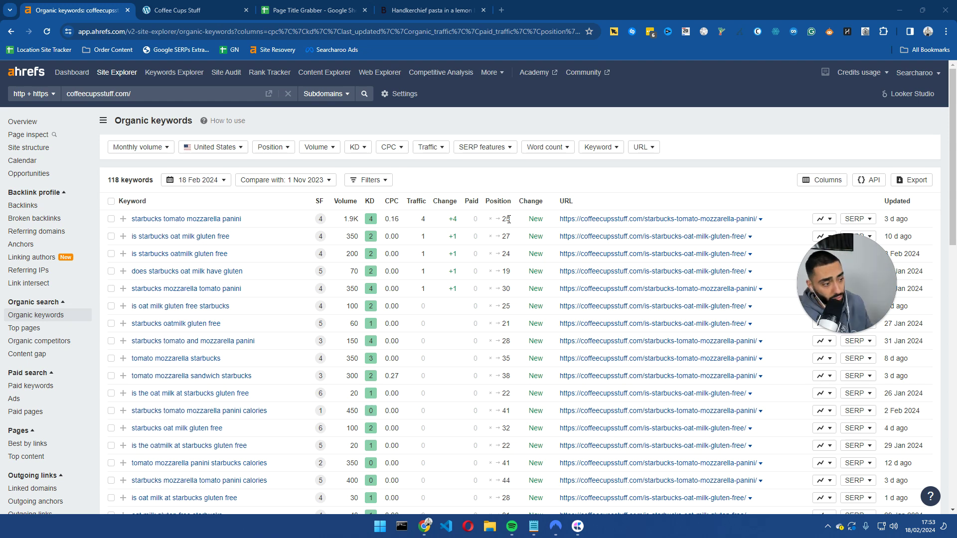
# Check the top keywords' positions (25, 24) and sort the 118 keywords by position, best first.
pyautogui.scroll(-20, 622, 277)
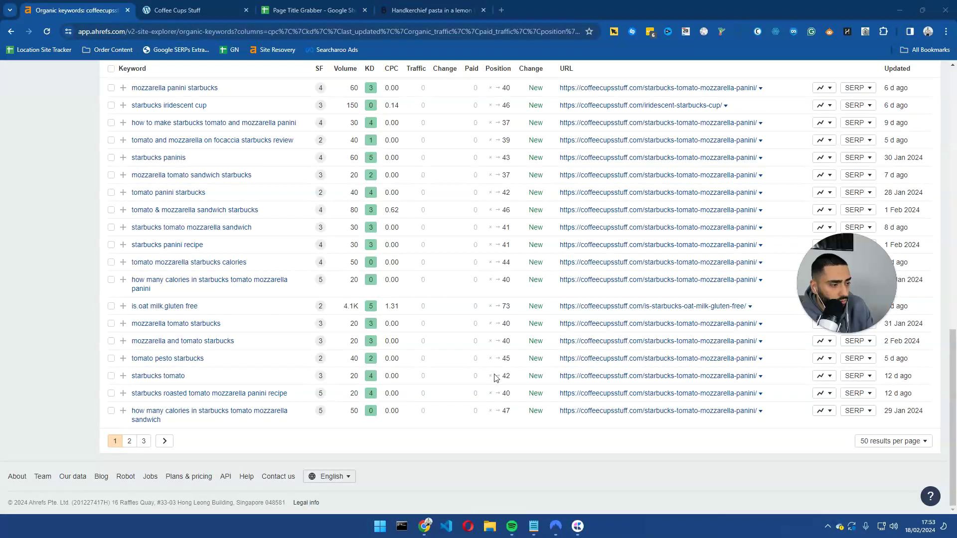
pyautogui.scroll(20, 459, 369)
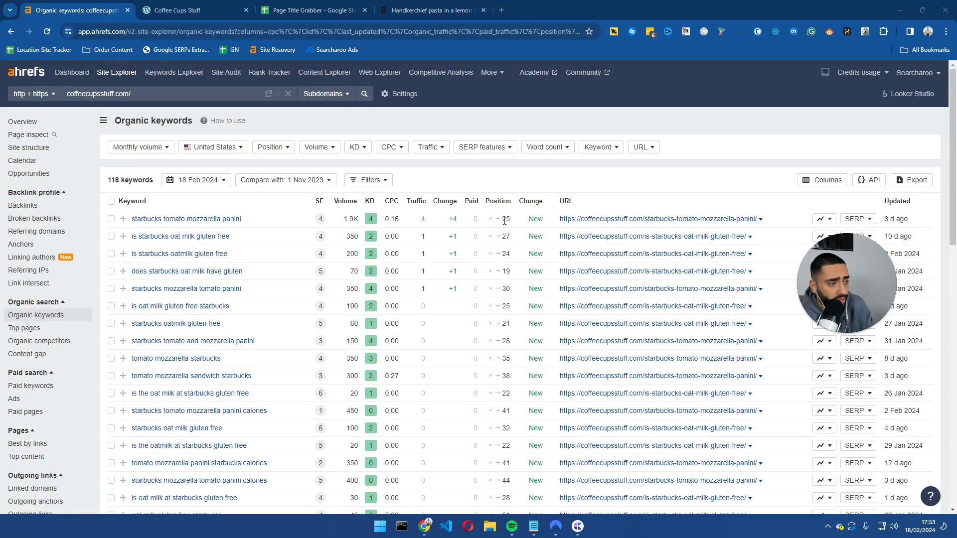
pyautogui.doubleClick(505, 219)
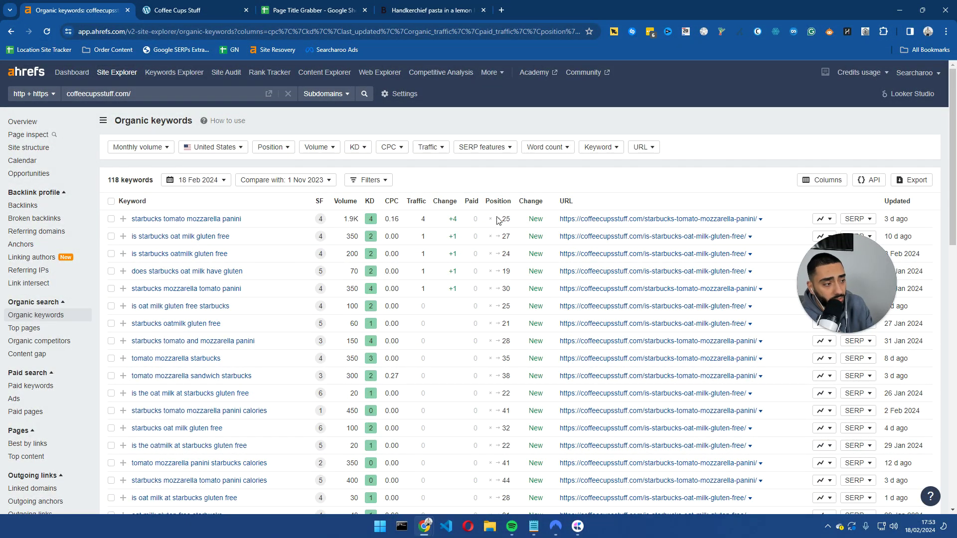
pyautogui.doubleClick(506, 255)
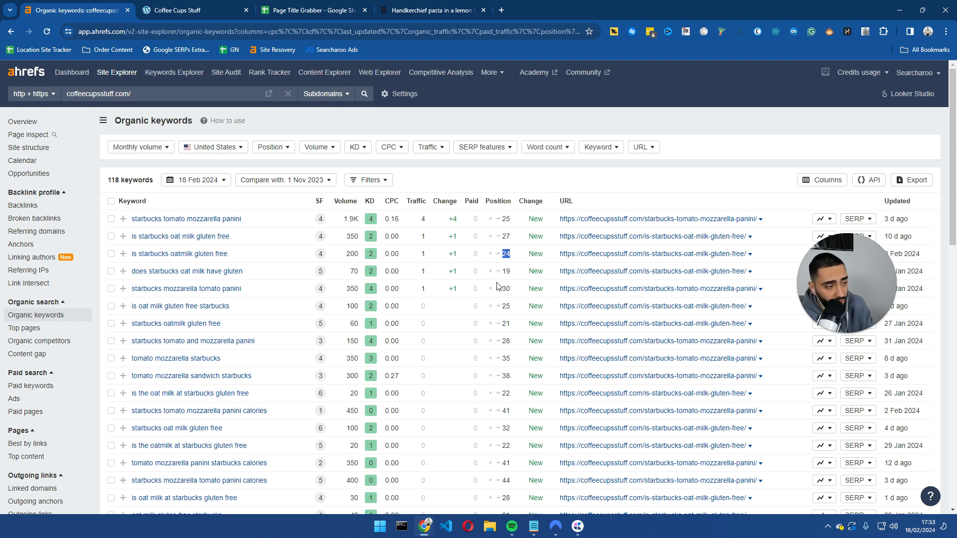
pyautogui.click(502, 204)
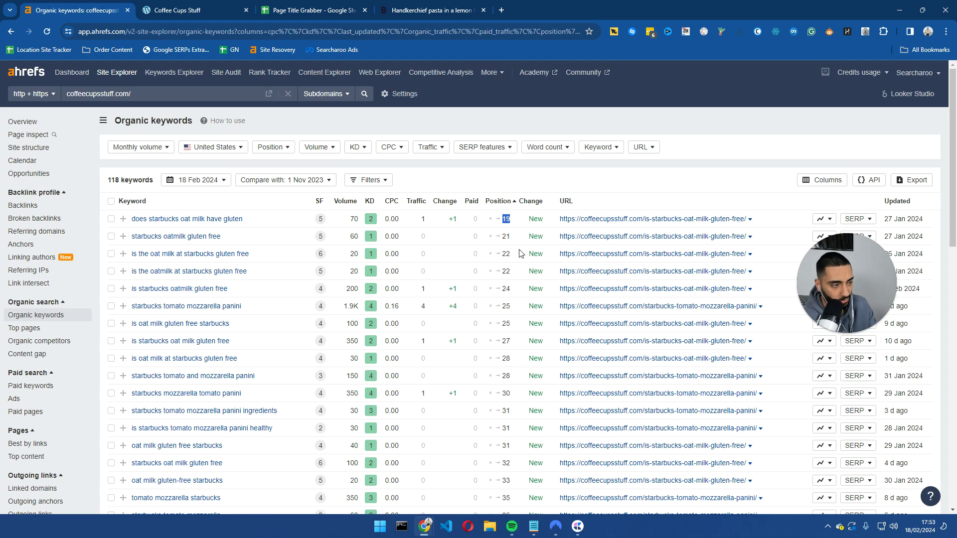
# Review the panini keyword's 1.9K volume and position 25, then return to Page Title Grabber.
pyautogui.scroll(-7, 449, 219)
pyautogui.scroll(7, 399, 222)
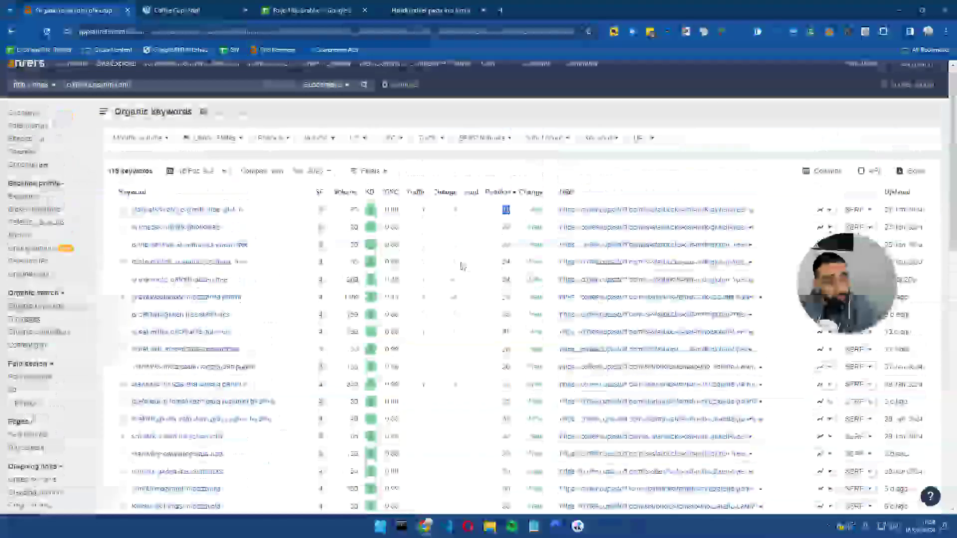
pyautogui.scroll(-2, 362, 374)
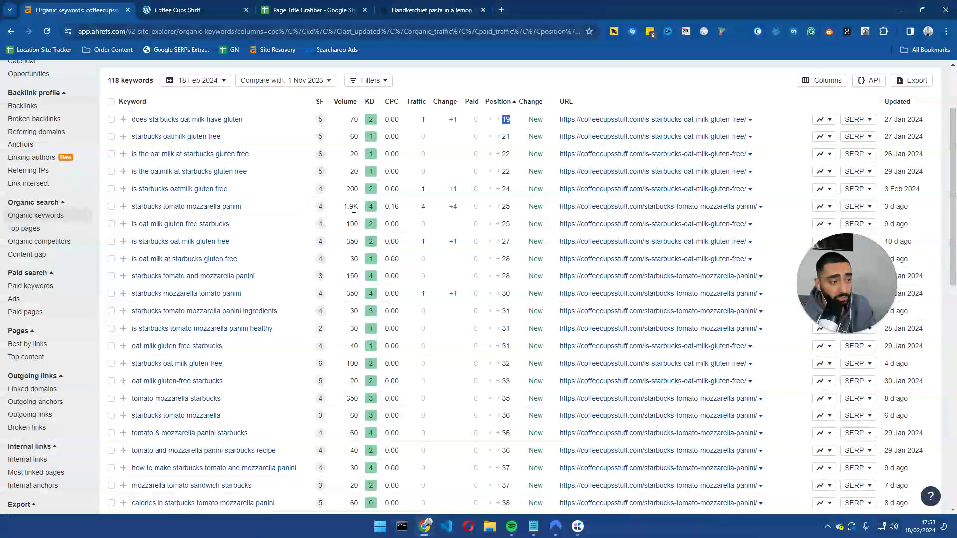
pyautogui.moveTo(344, 211); pyautogui.dragTo(361, 211)
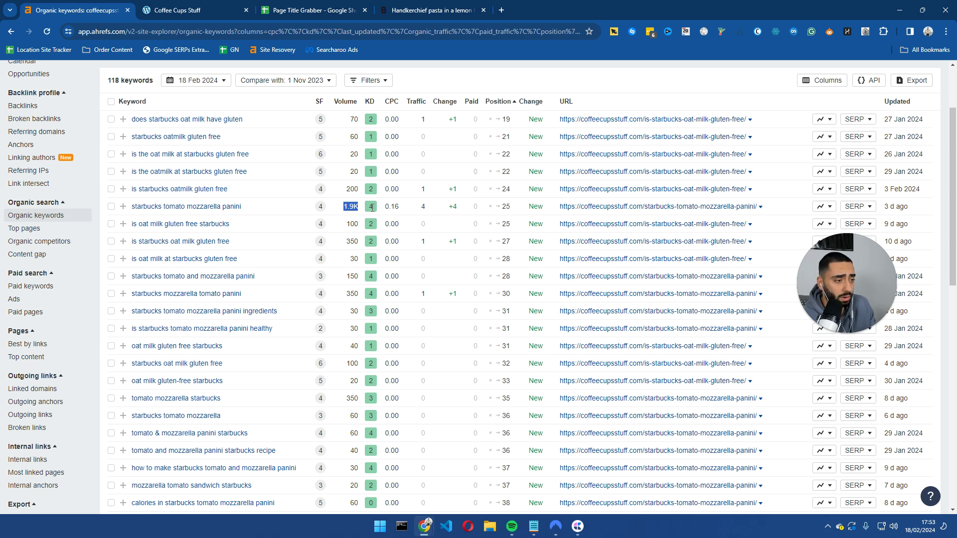
pyautogui.click(506, 204)
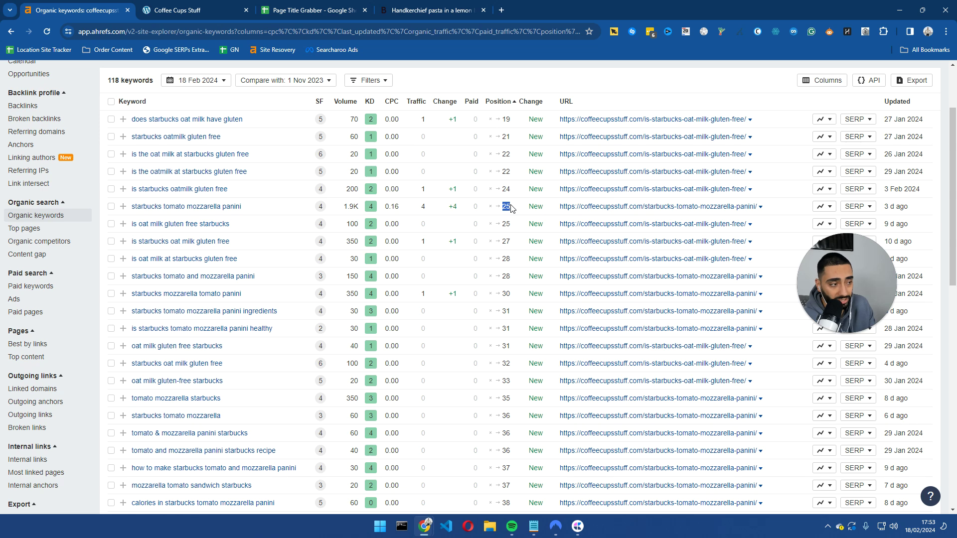
pyautogui.click(503, 213)
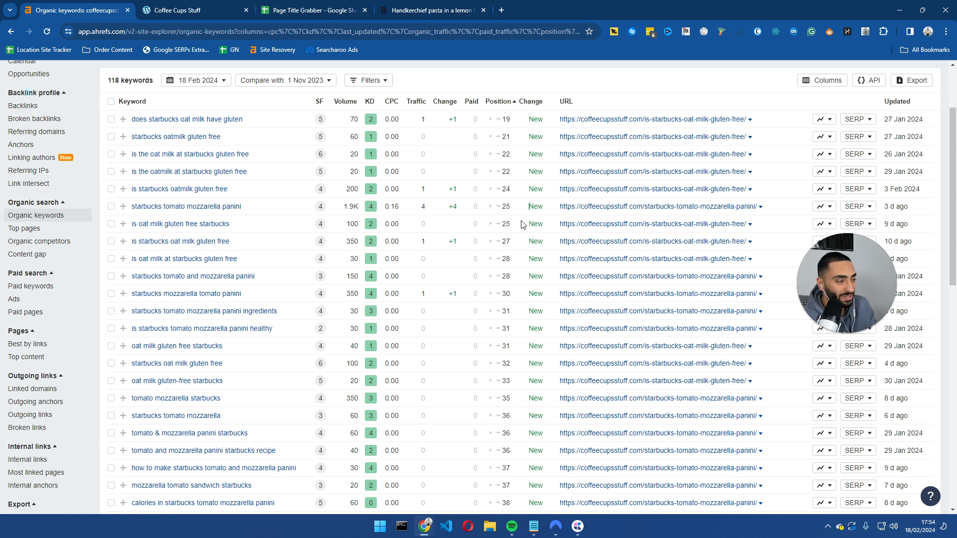
pyautogui.doubleClick(505, 207)
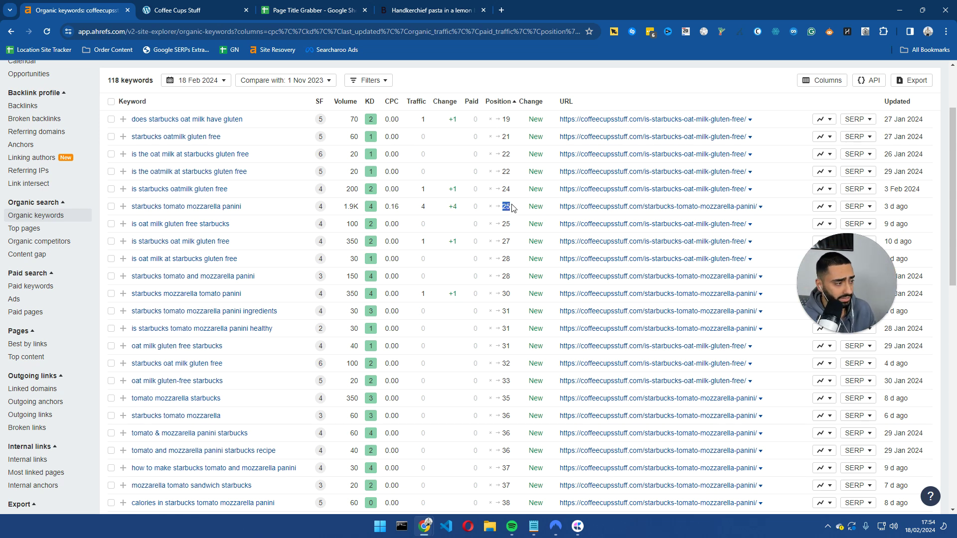
pyautogui.click(315, 11)
# Open autoblogging.ai in a new tab and log in to its dashboard.
pyautogui.moveTo(224, 159); pyautogui.dragTo(227, 216)
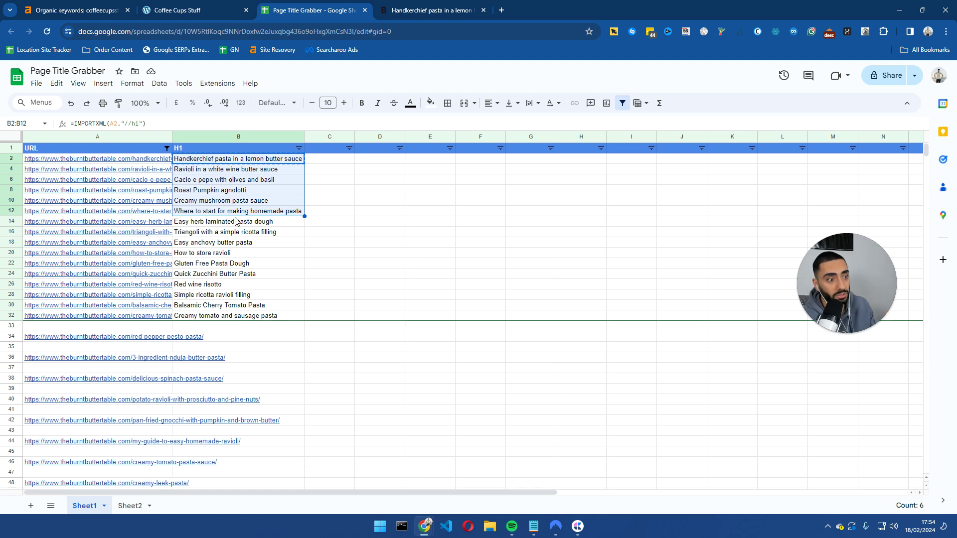
pyautogui.click(501, 10)
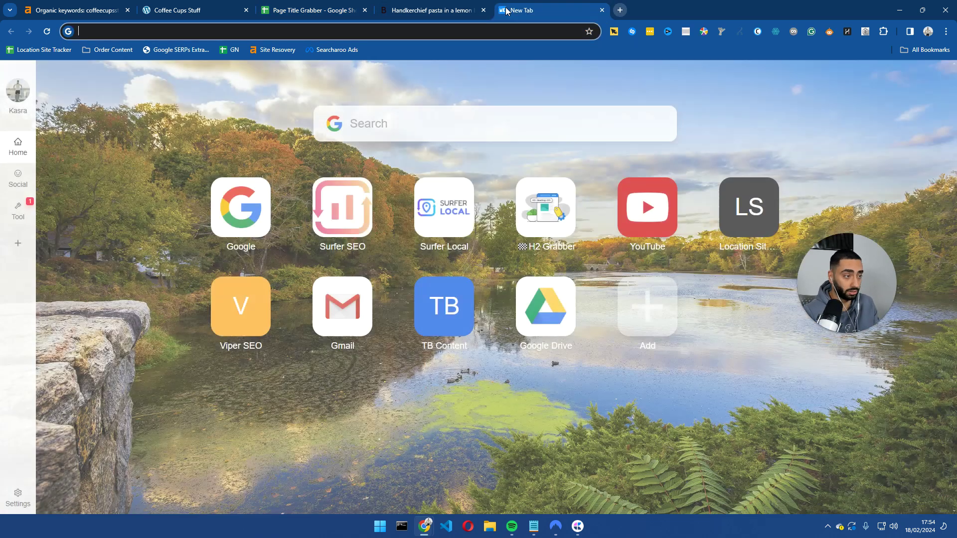
pyautogui.write('autoblogging.ai')
pyautogui.press('Return')
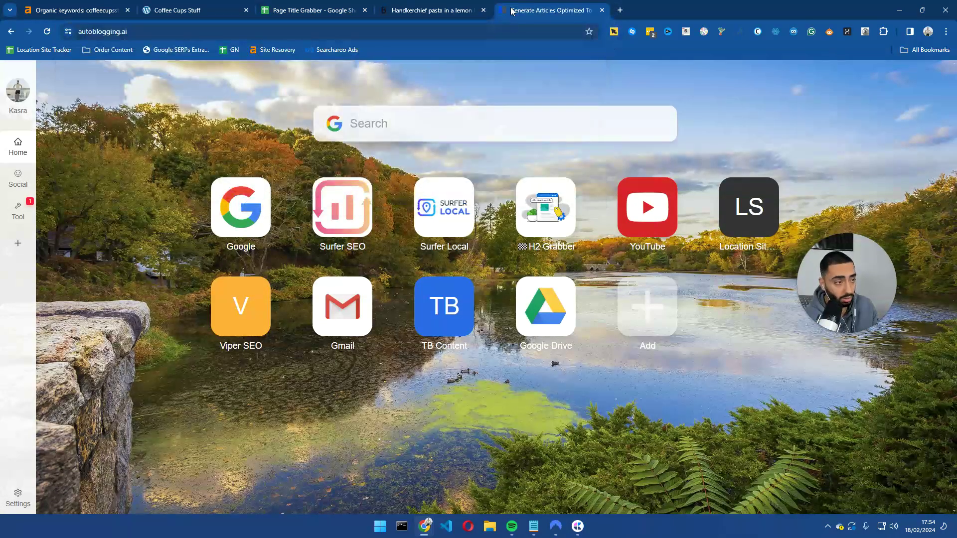
pyautogui.moveTo(513, 10); pyautogui.dragTo(394, 10)
pyautogui.moveTo(778, 88)
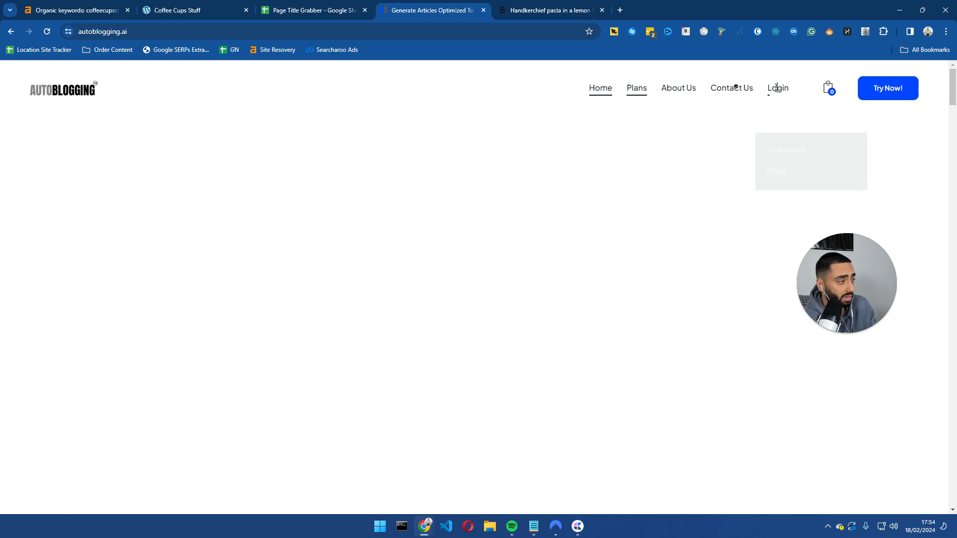
pyautogui.click(783, 122)
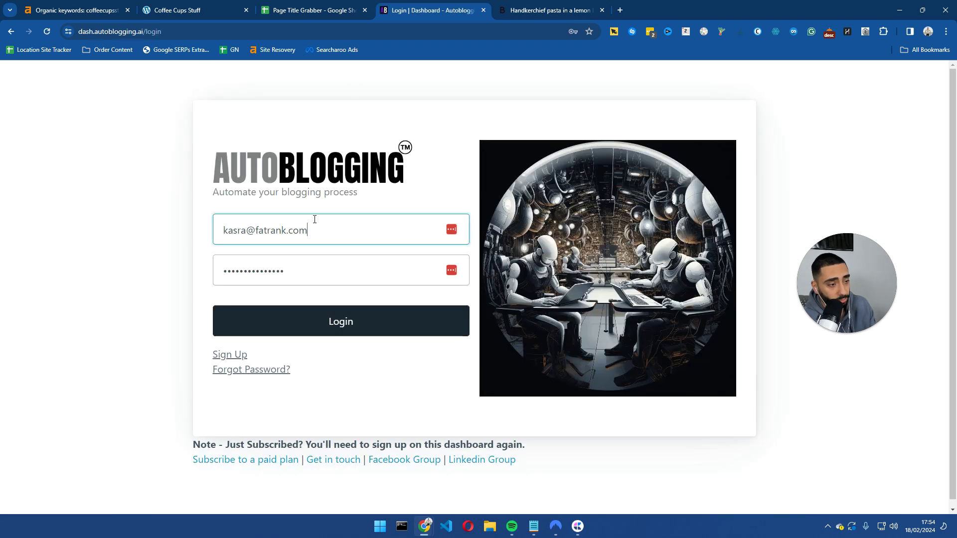
pyautogui.click(327, 322)
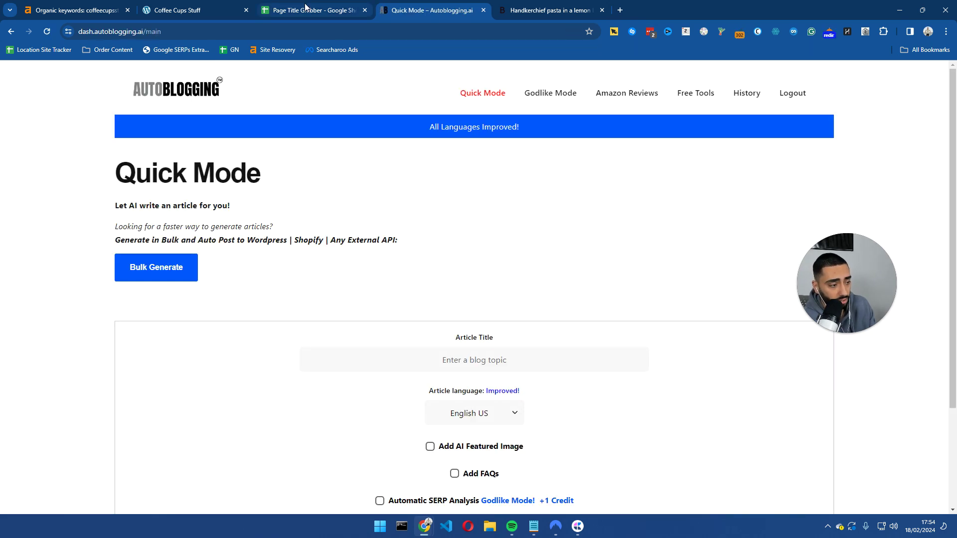
# Copy the five H1 titles in B2:B10 and return to the Autoblogging dashboard.
pyautogui.click(306, 6)
pyautogui.click(239, 232)
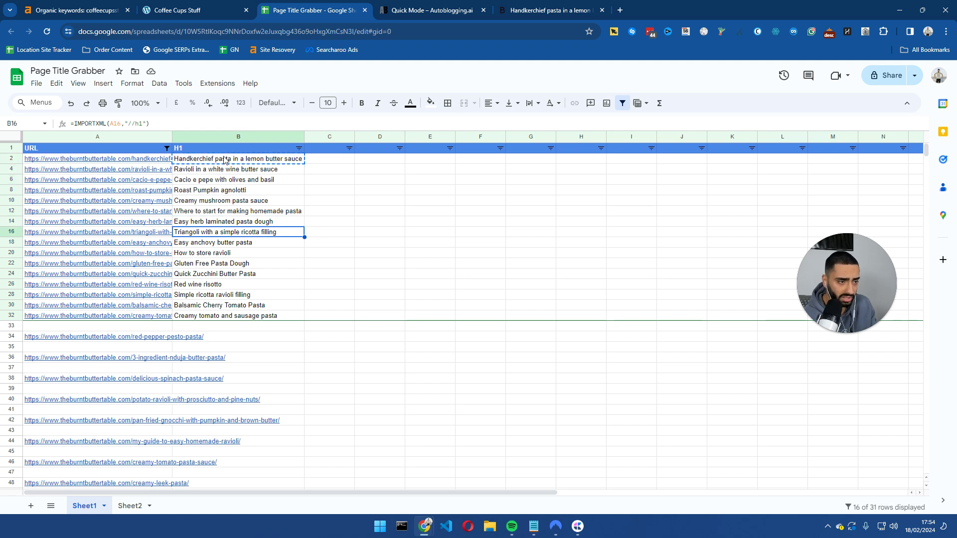
pyautogui.moveTo(224, 159); pyautogui.dragTo(232, 204)
pyautogui.hotkey('ctrl', 'c')
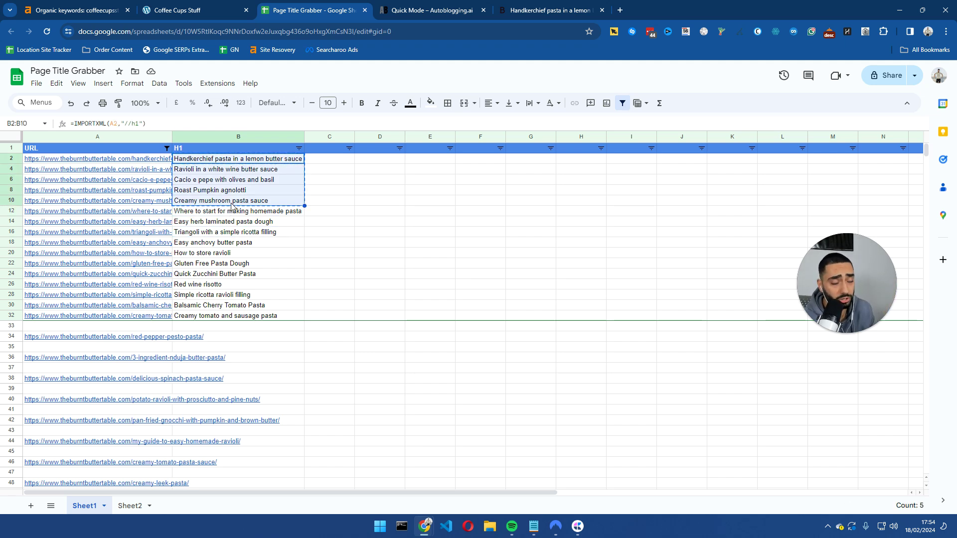
pyautogui.click(432, 10)
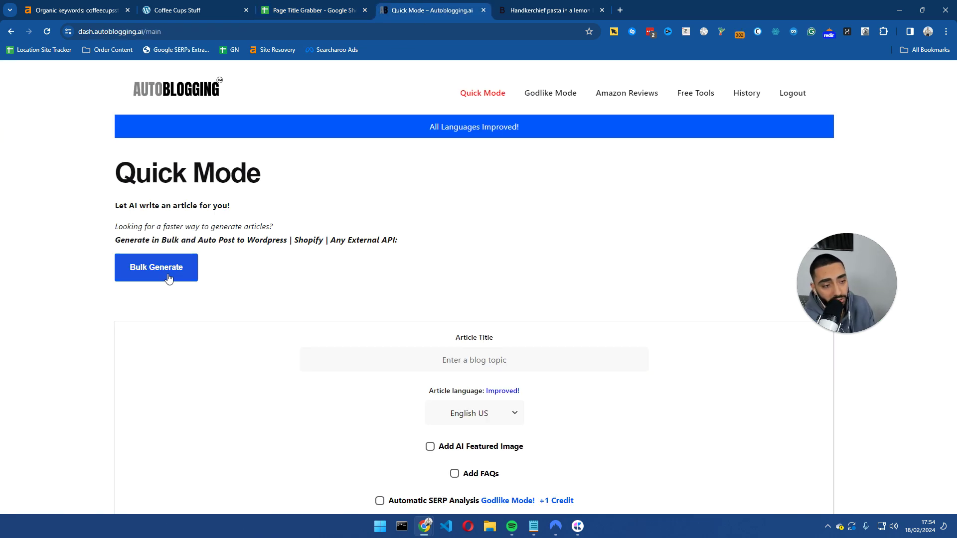
# In Bulk Generate, paste the five titles, name the project starbucks, keep English US, add AI featured images.
pyautogui.click(189, 264)
pyautogui.click(187, 391)
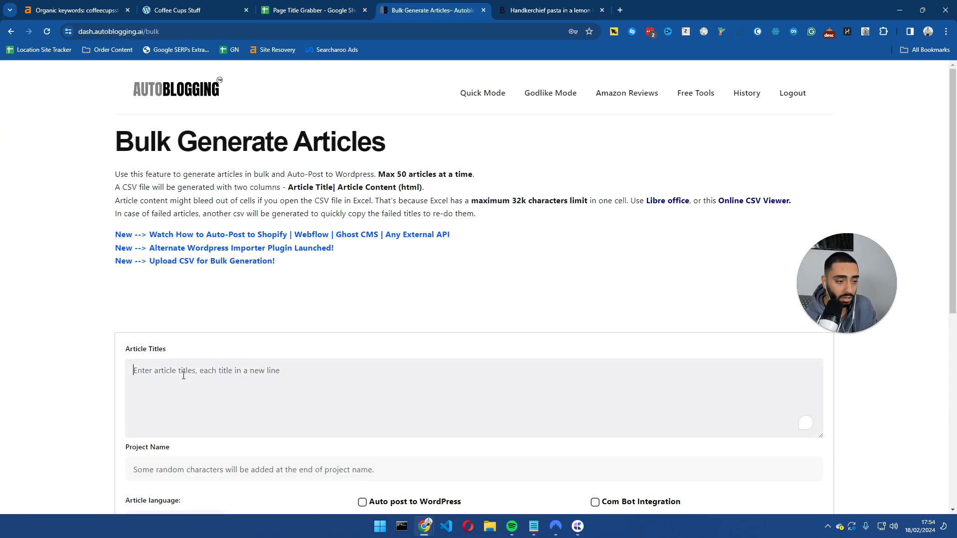
pyautogui.hotkey('ctrl', 'v')
pyautogui.scroll(-3, 165, 329)
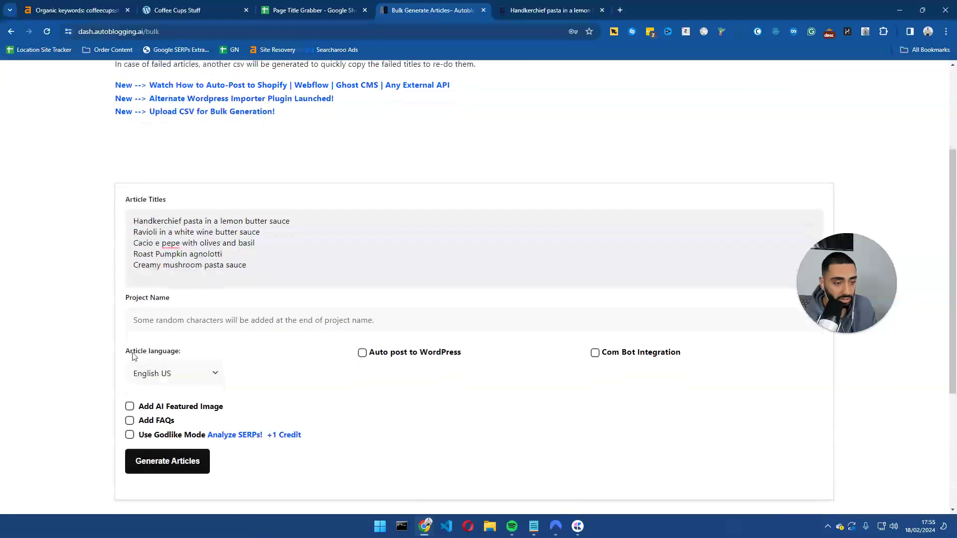
pyautogui.click(161, 323)
pyautogui.write('s')
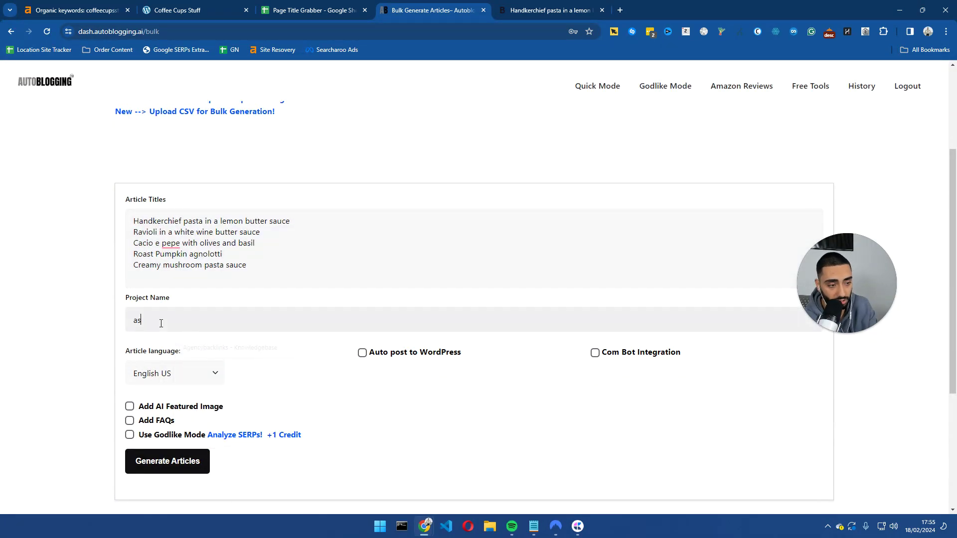
pyautogui.write('tarbucks')
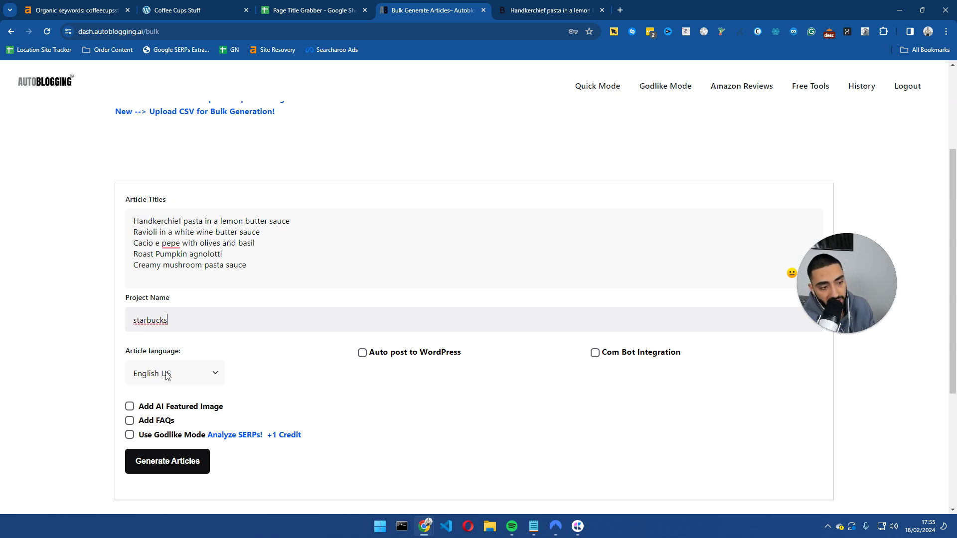
pyautogui.click(184, 377)
pyautogui.click(185, 378)
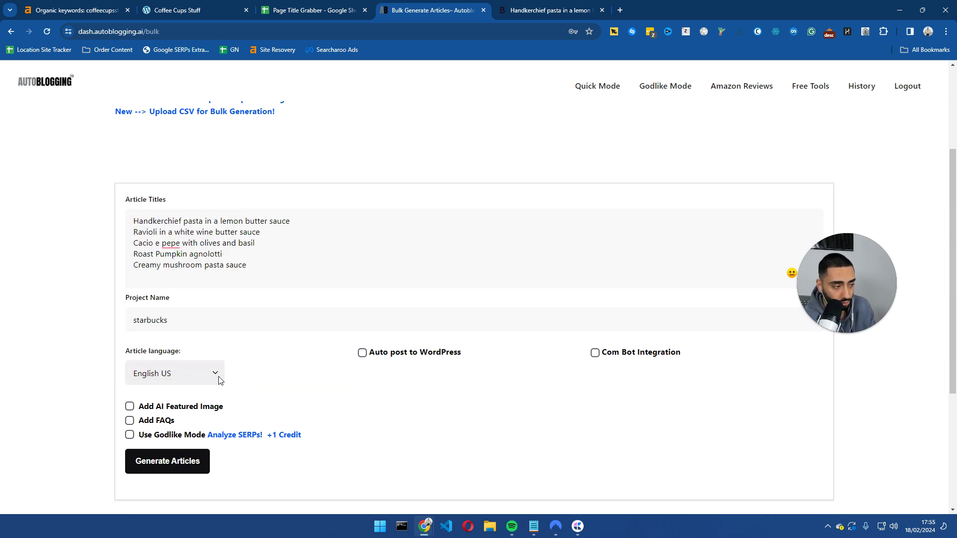
pyautogui.moveTo(821, 291); pyautogui.dragTo(881, 166)
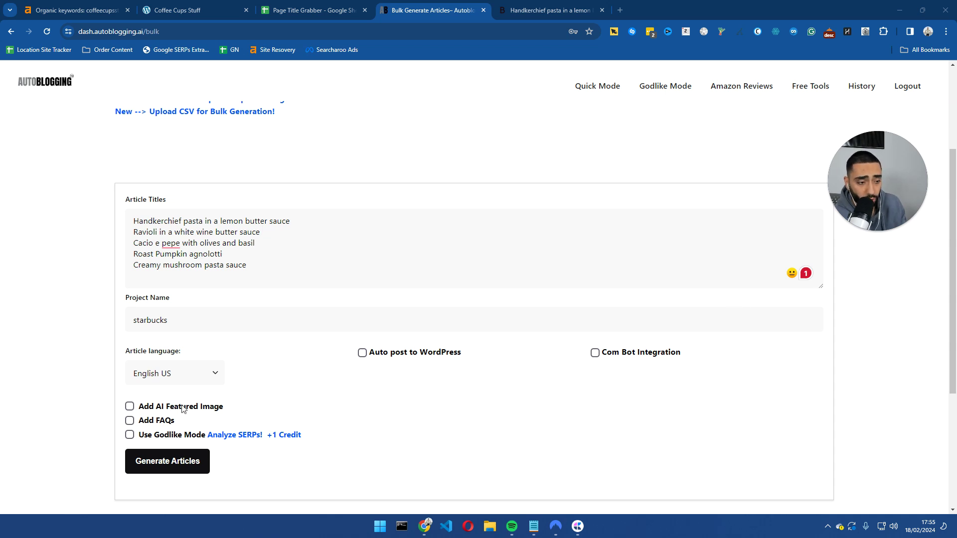
pyautogui.click(210, 411)
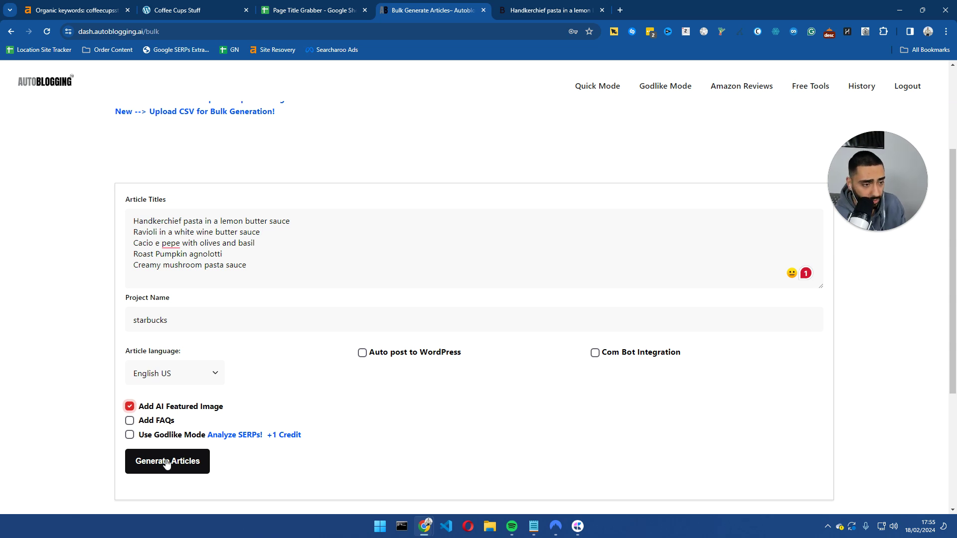
# Remove the last three titles and generate articles for the remaining two.
pyautogui.moveTo(259, 265); pyautogui.dragTo(130, 241)
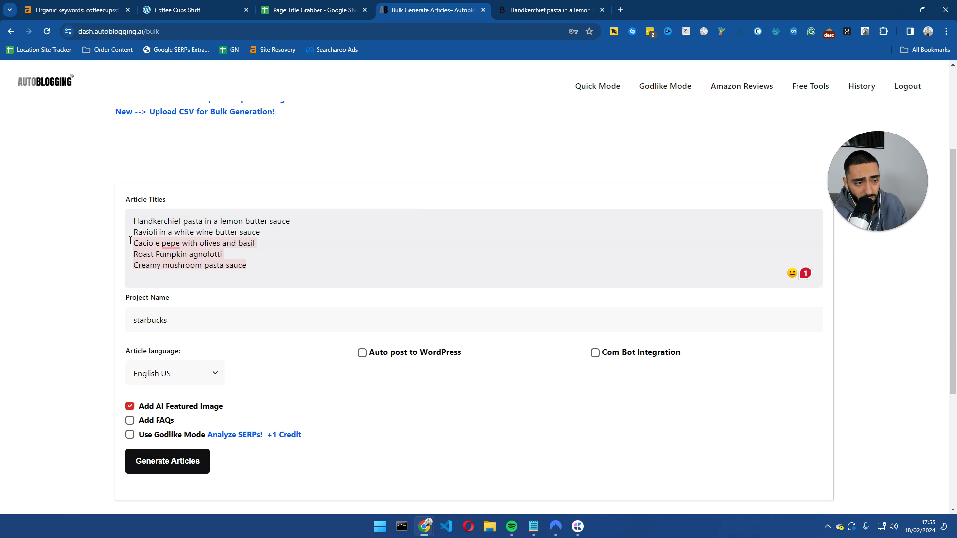
pyautogui.press('BackSpace')
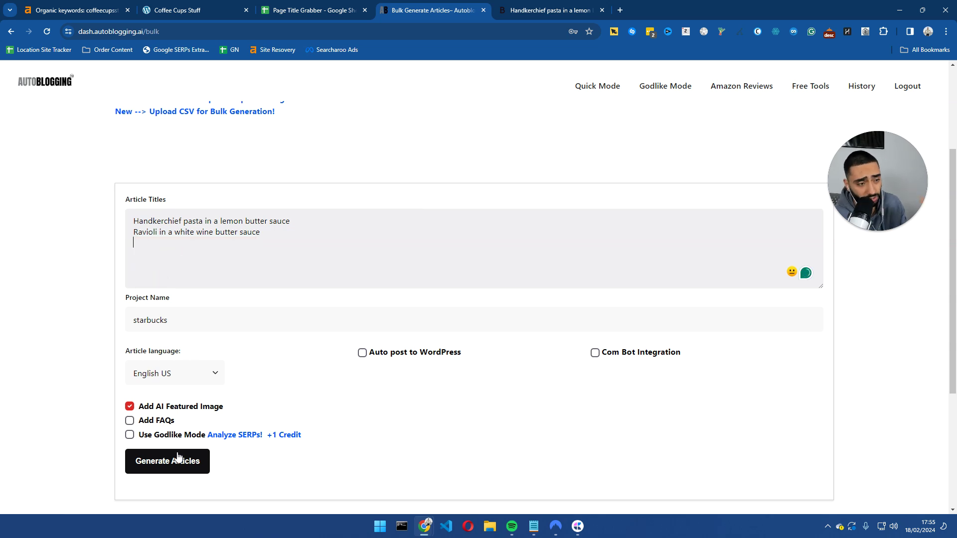
pyautogui.click(160, 466)
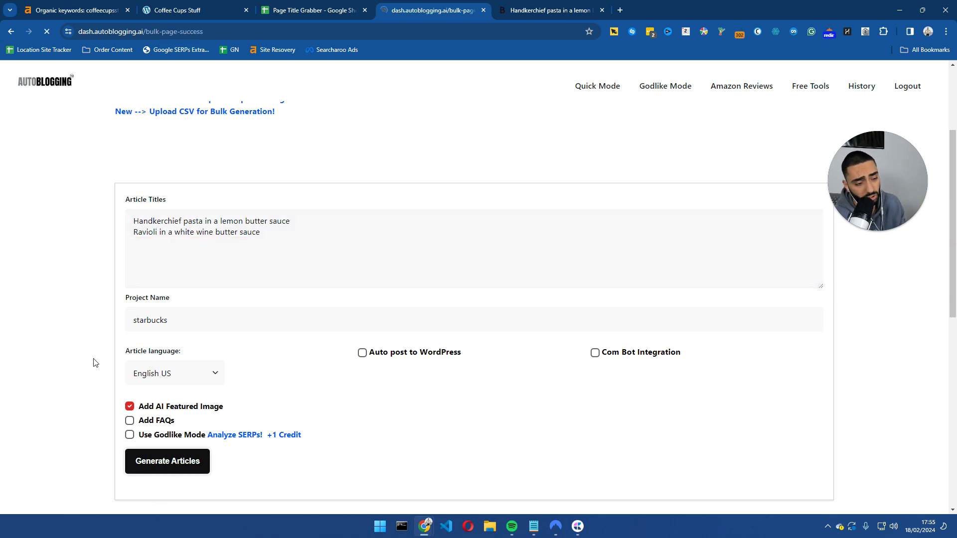
pyautogui.scroll(-2, 188, 414)
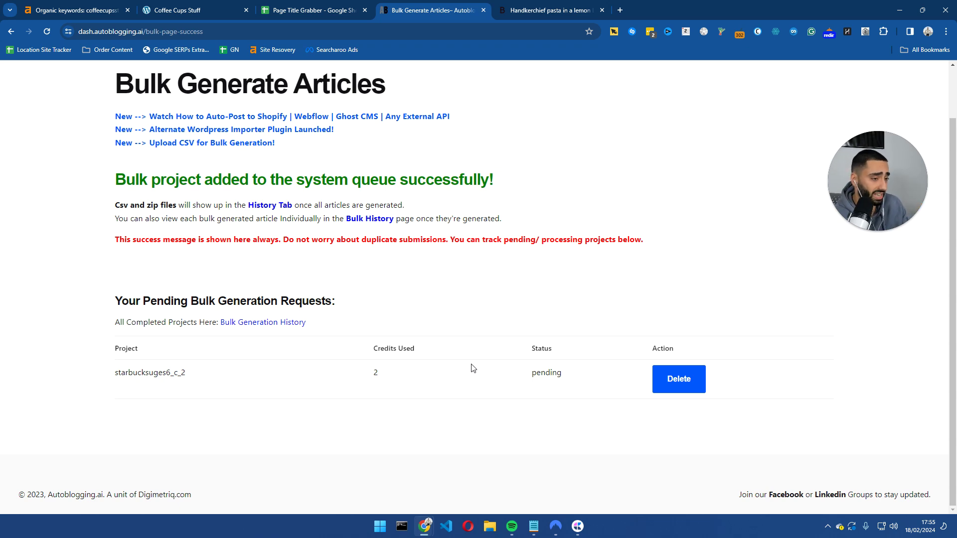
# On the Coffee Cups Stuff blog, open the Iridescent Starbucks Cup post, then its February 2024 archive.
pyautogui.click(211, 5)
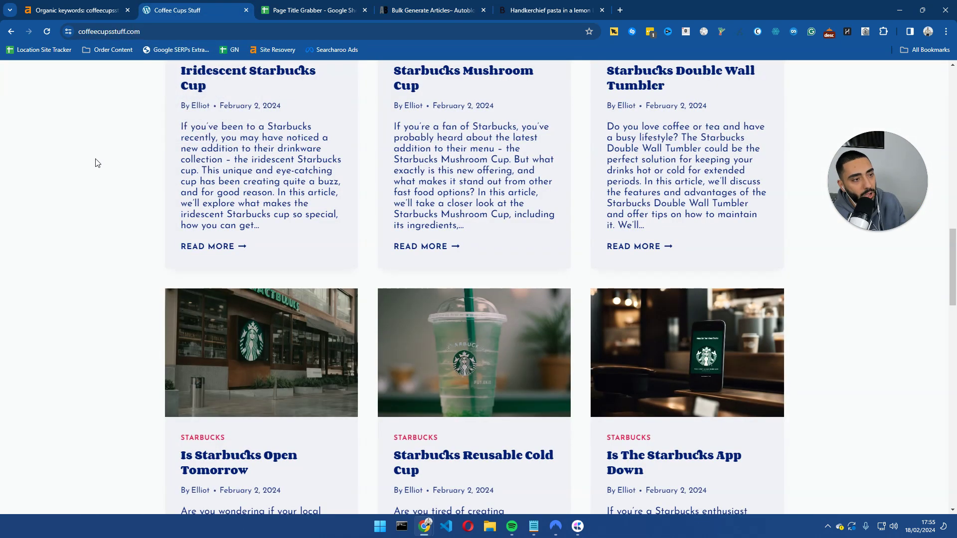
pyautogui.scroll(5, 222, 188)
pyautogui.click(232, 230)
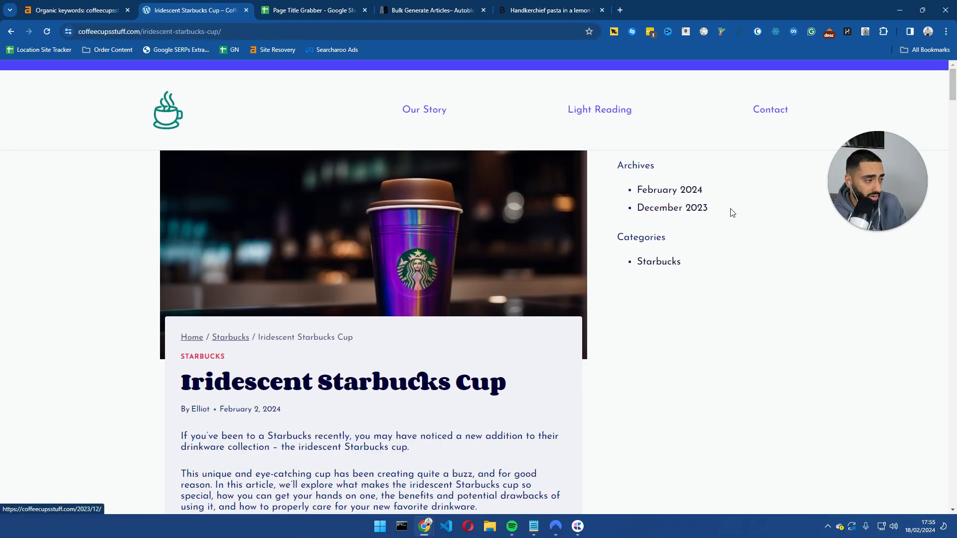
pyautogui.moveTo(728, 211); pyautogui.dragTo(636, 207)
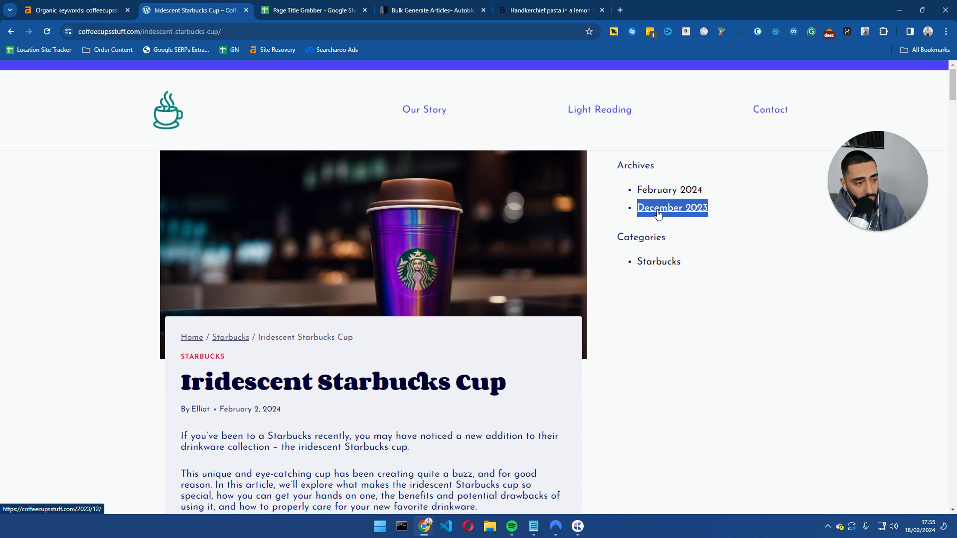
pyautogui.click(650, 192)
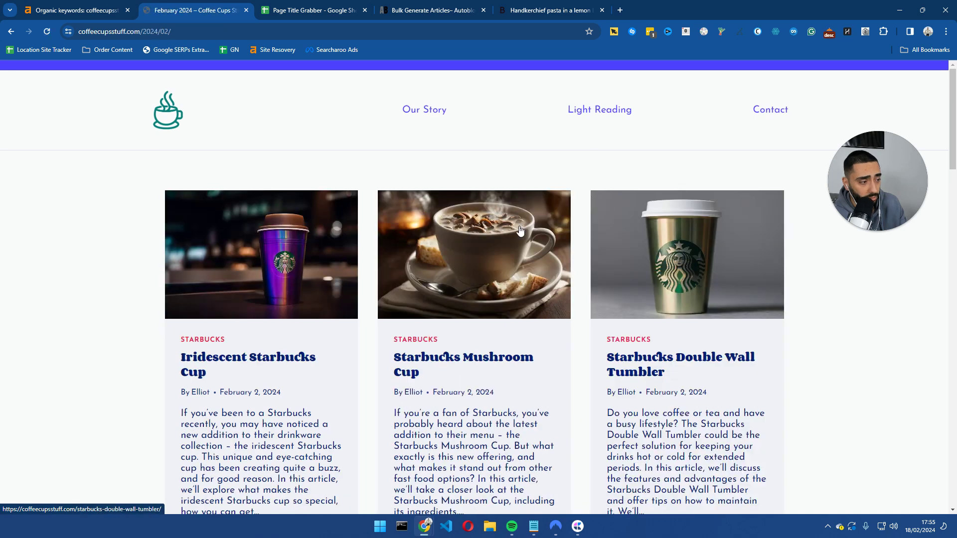
pyautogui.scroll(-3, 375, 269)
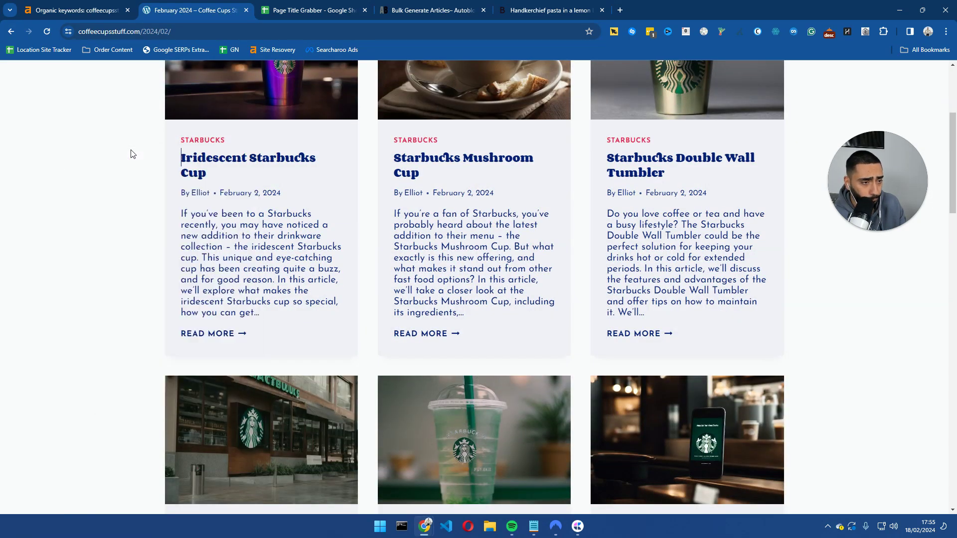
# Open the Iridescent Starbucks Cup article and scroll through its opening sections.
pyautogui.click(192, 165)
pyautogui.scroll(-3, 195, 220)
pyautogui.scroll(-4, 195, 221)
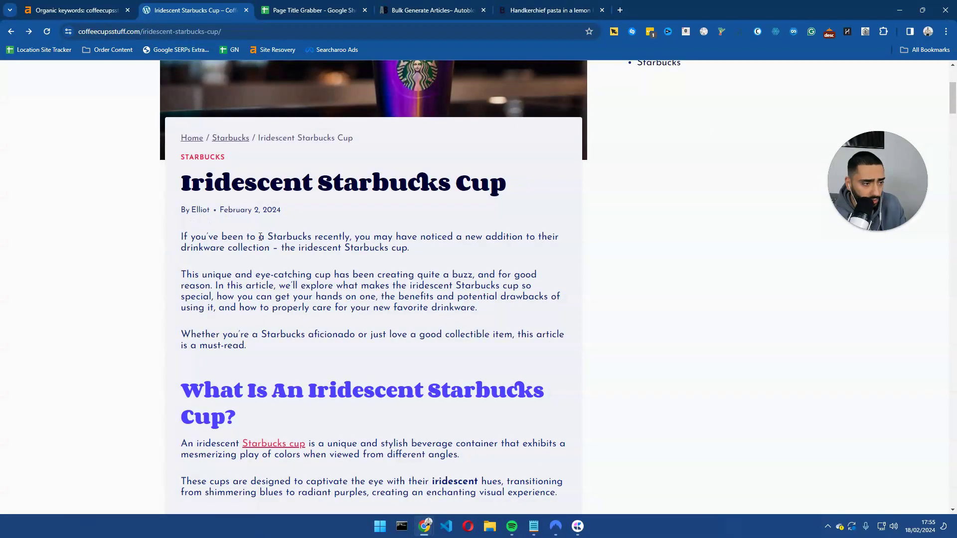
pyautogui.scroll(3, 249, 223)
pyautogui.scroll(4, 249, 223)
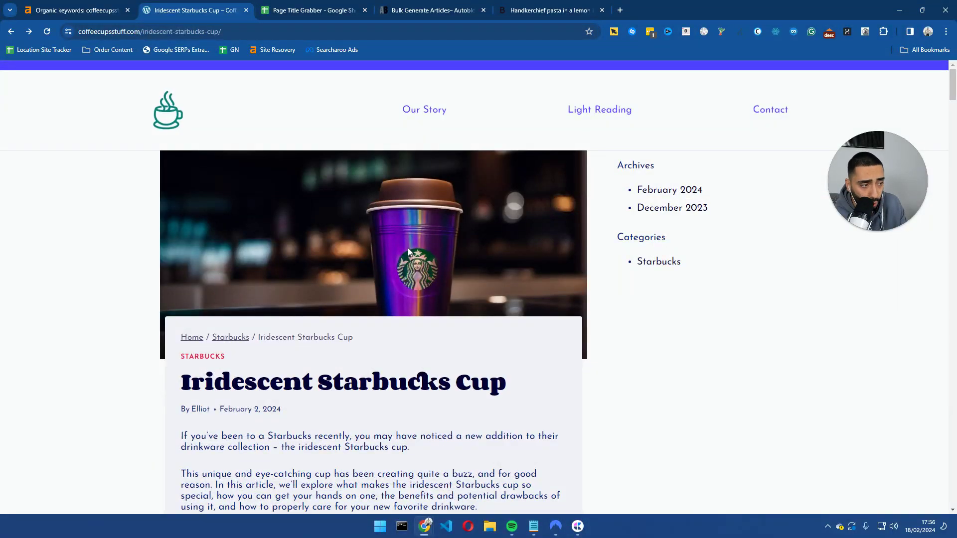
pyautogui.scroll(-3, 280, 226)
pyautogui.moveTo(181, 287); pyautogui.dragTo(303, 288)
pyautogui.scroll(-10, 361, 264)
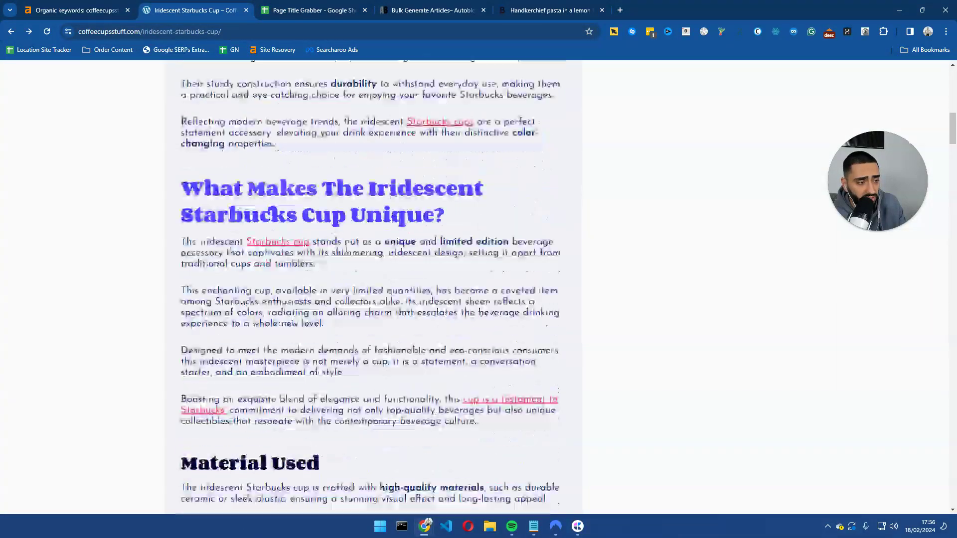
pyautogui.scroll(4, 362, 264)
pyautogui.scroll(-9, 349, 217)
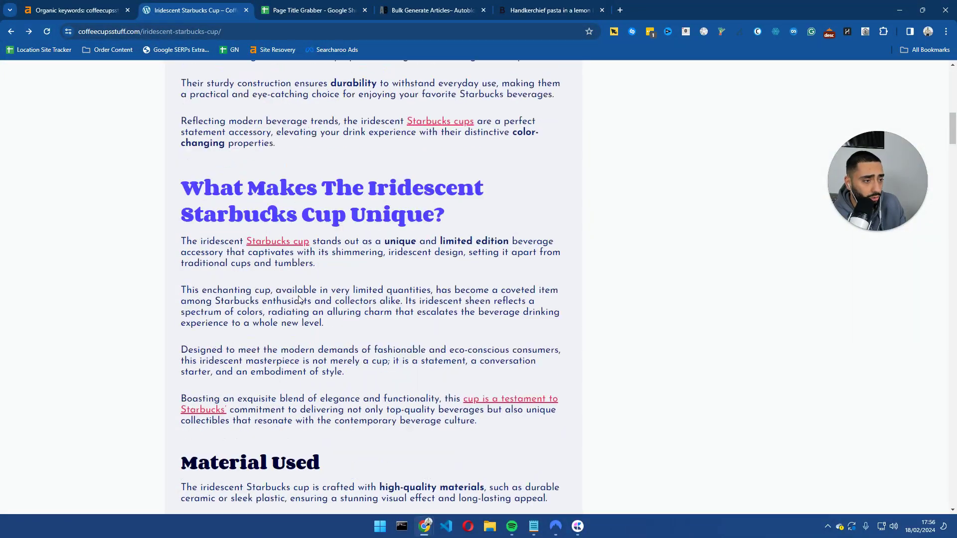
pyautogui.scroll(-8, 303, 298)
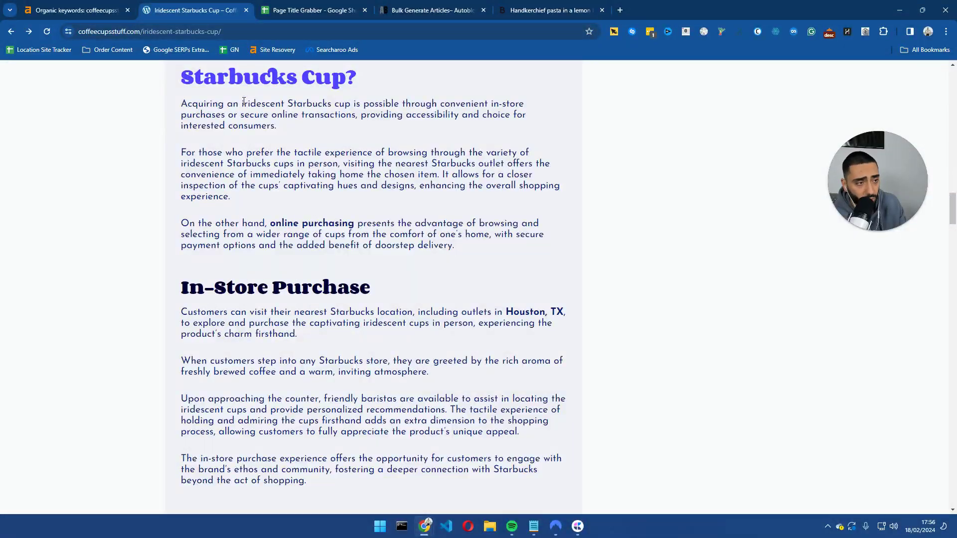
# Inspect the In-Store Purchase heading in DevTools to check its heading level, then close DevTools.
pyautogui.rightClick(259, 76)
pyautogui.click(309, 330)
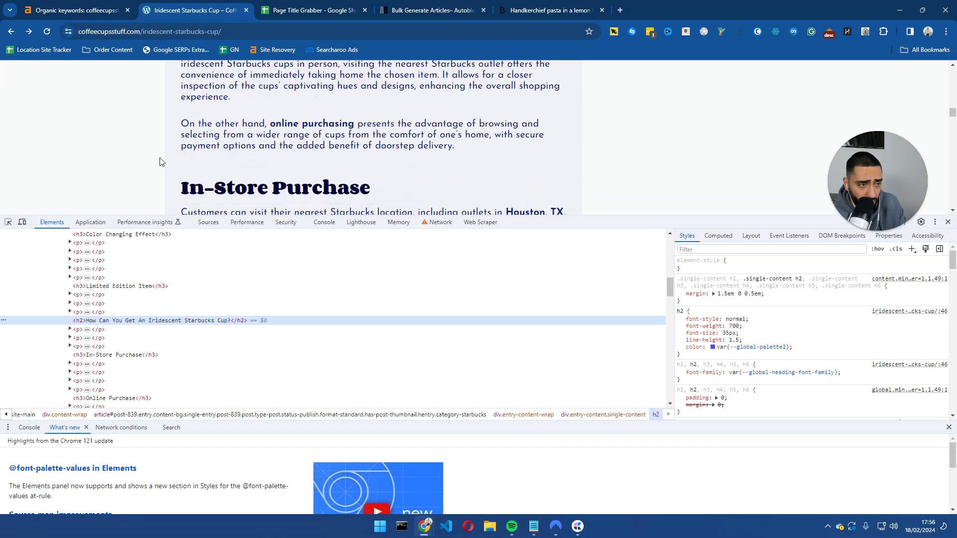
pyautogui.click(8, 222)
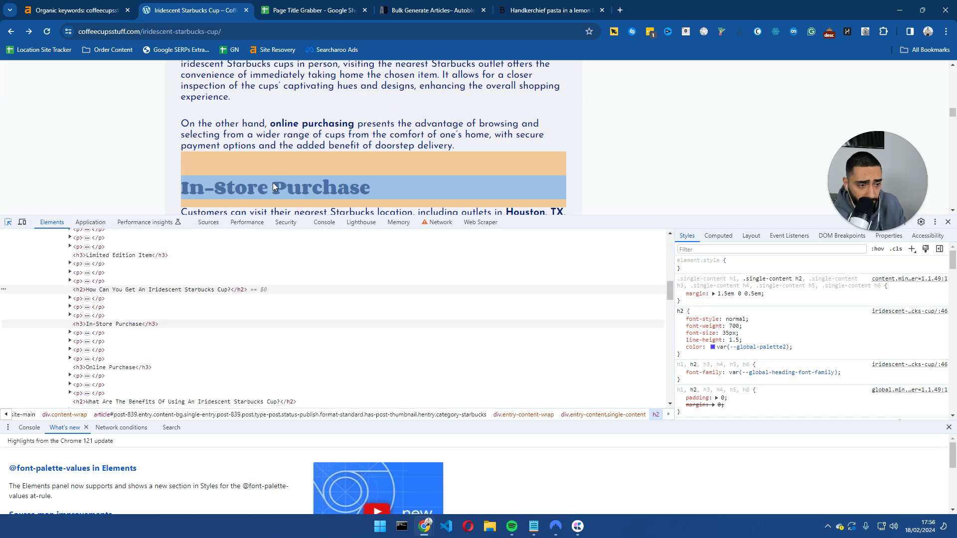
pyautogui.click(273, 182)
pyautogui.click(947, 222)
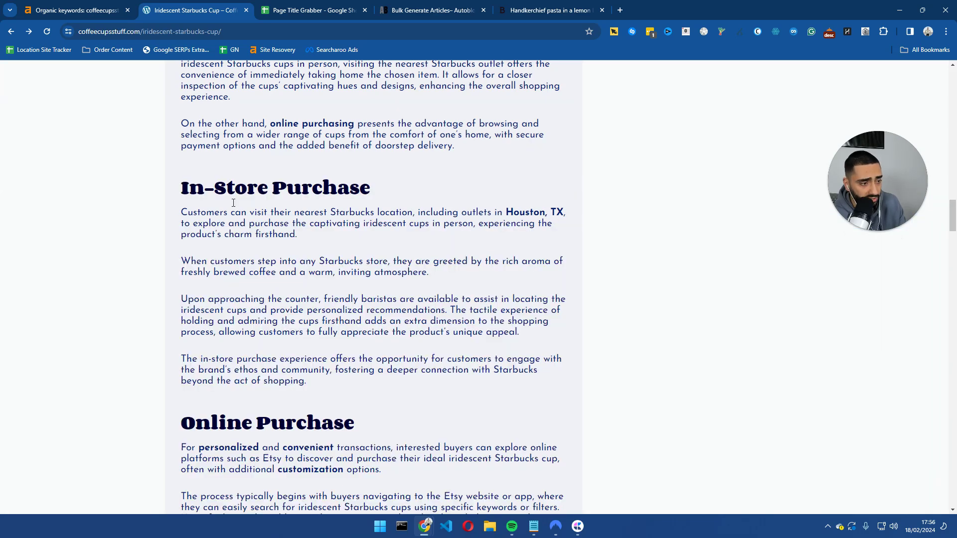
# Read the rest of the article down to its FAQs, then bring back the Bulk Generate Articles tab.
pyautogui.scroll(-15, 233, 203)
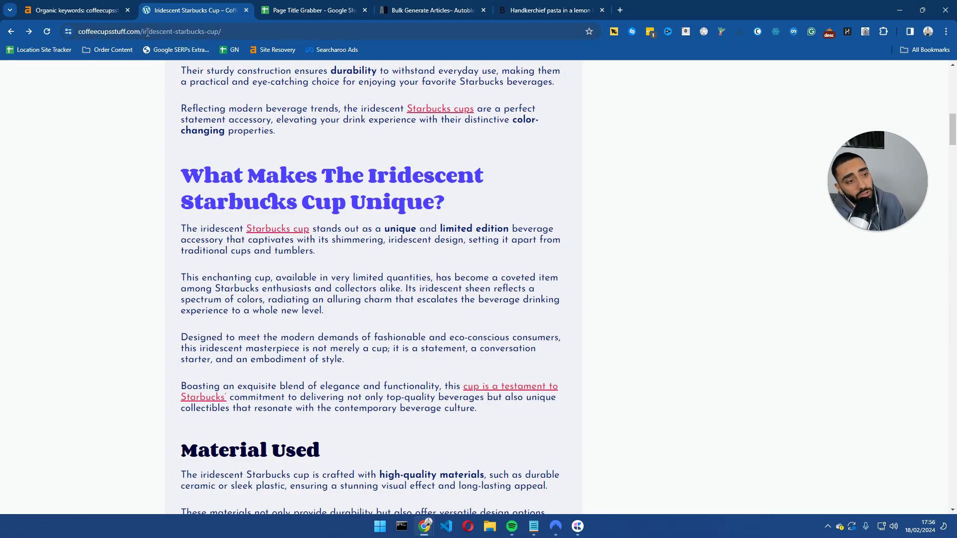
pyautogui.scroll(3, 249, 125)
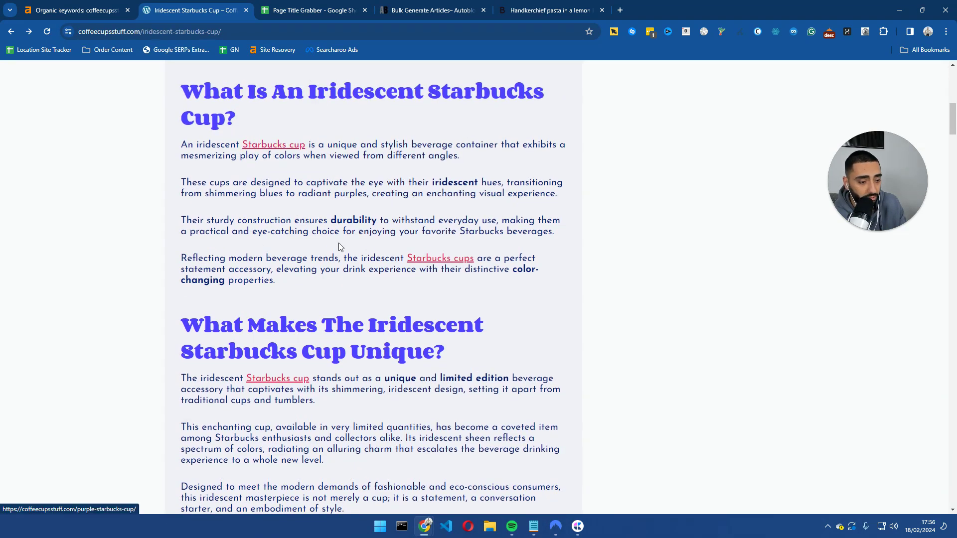
pyautogui.scroll(-3, 492, 285)
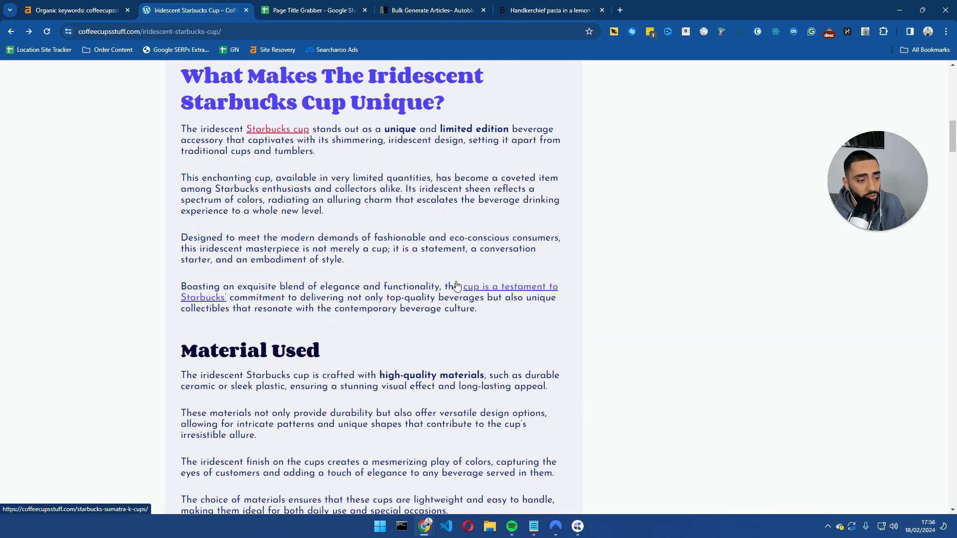
pyautogui.scroll(-15, 399, 299)
pyautogui.scroll(-20, 327, 269)
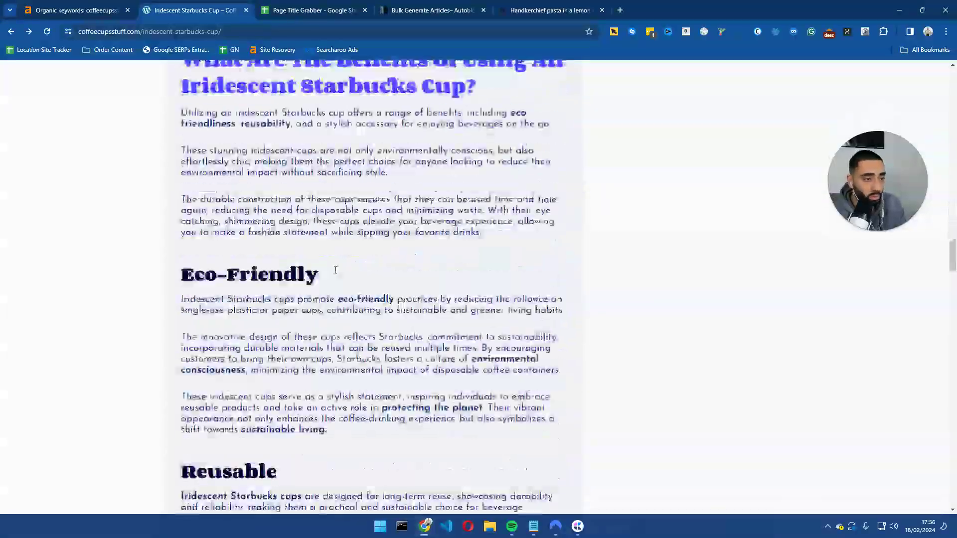
pyautogui.scroll(-20, 325, 264)
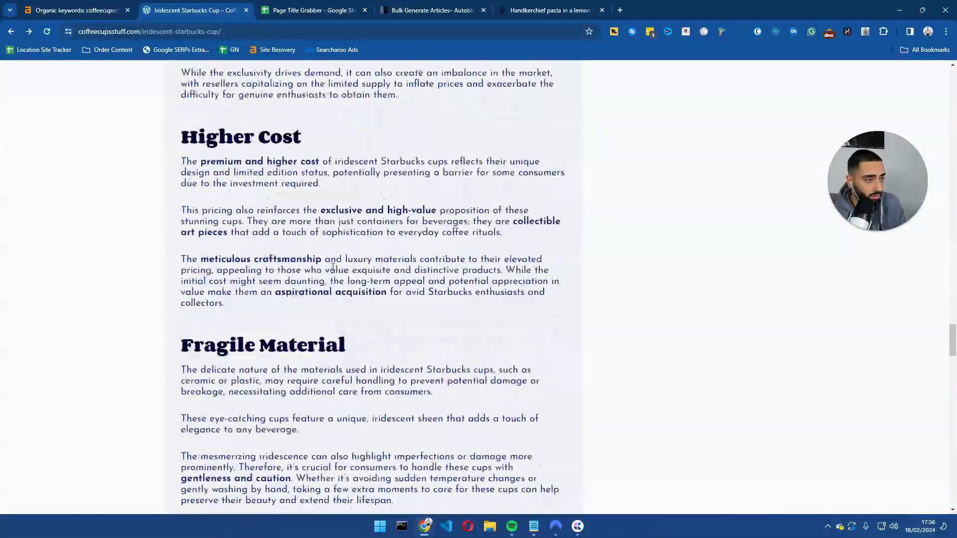
pyautogui.scroll(-20, 335, 267)
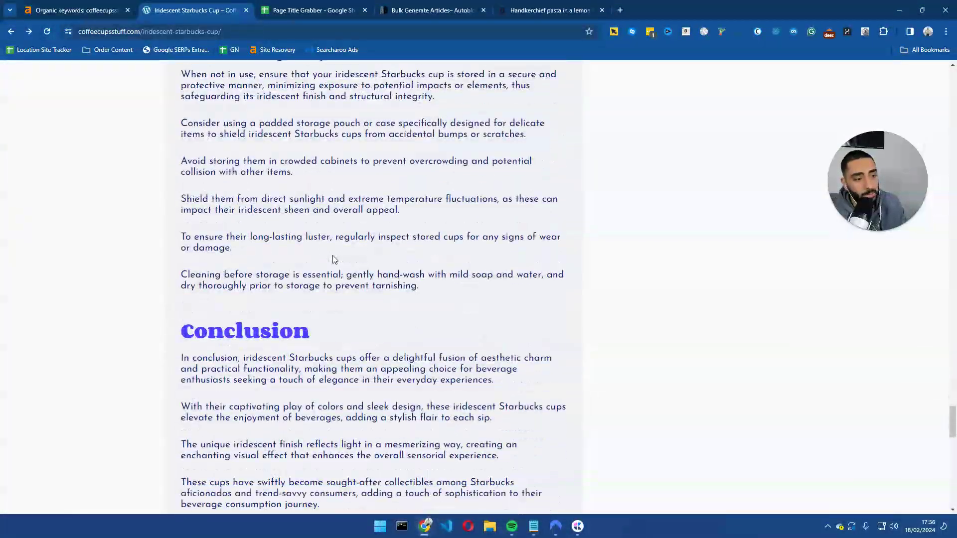
pyautogui.scroll(6, 271, 225)
pyautogui.moveTo(181, 186); pyautogui.dragTo(474, 242)
pyautogui.scroll(-6, 311, 287)
pyautogui.scroll(-5, 310, 287)
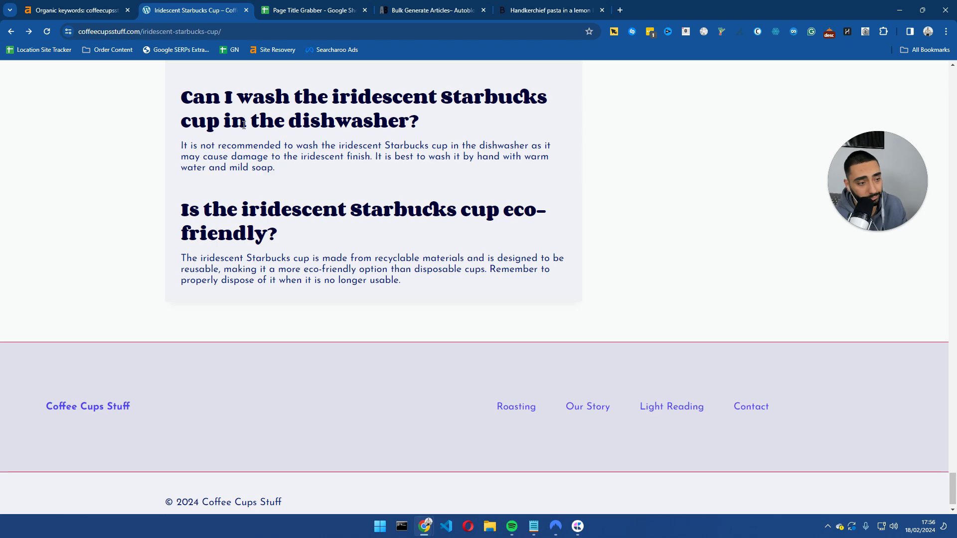
pyautogui.scroll(5, 238, 166)
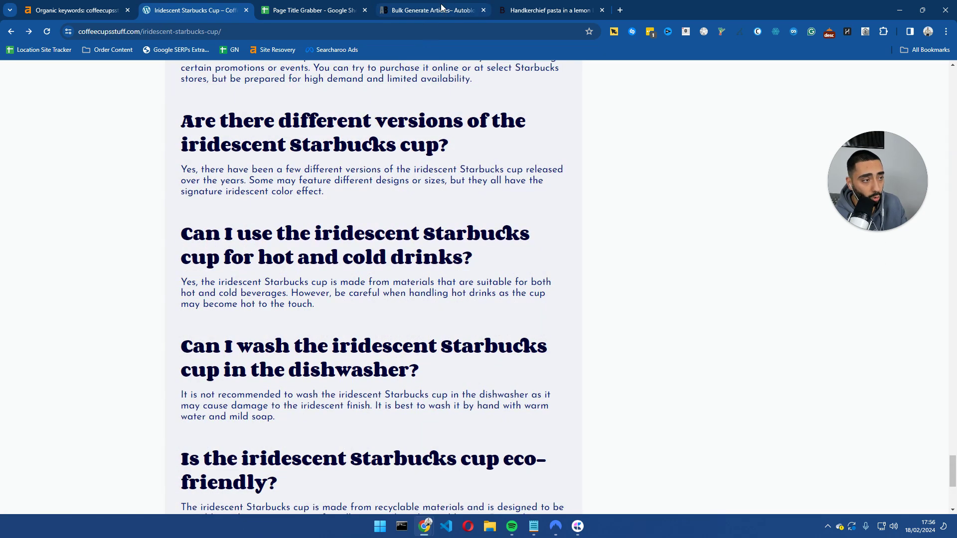
pyautogui.scroll(5, 194, 206)
pyautogui.click(252, 257)
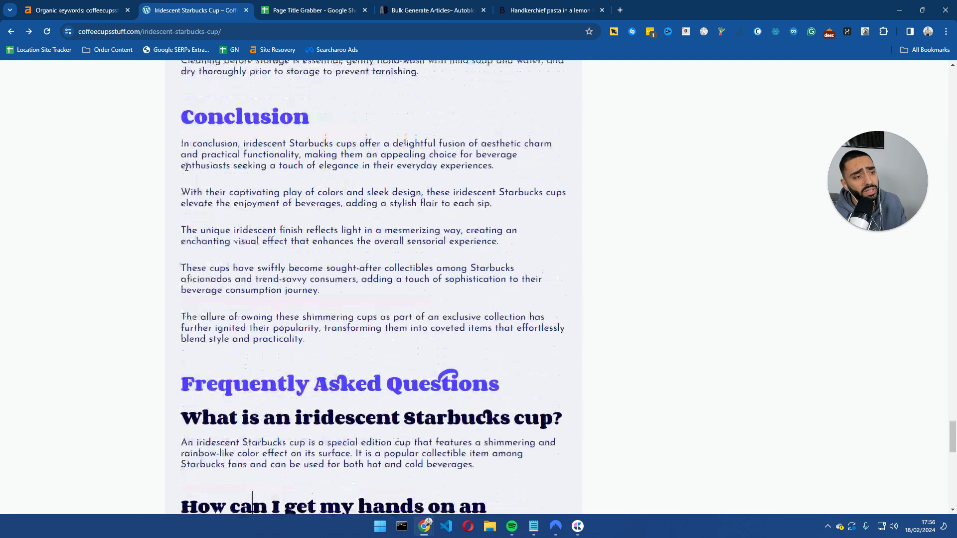
pyautogui.scroll(1, 186, 166)
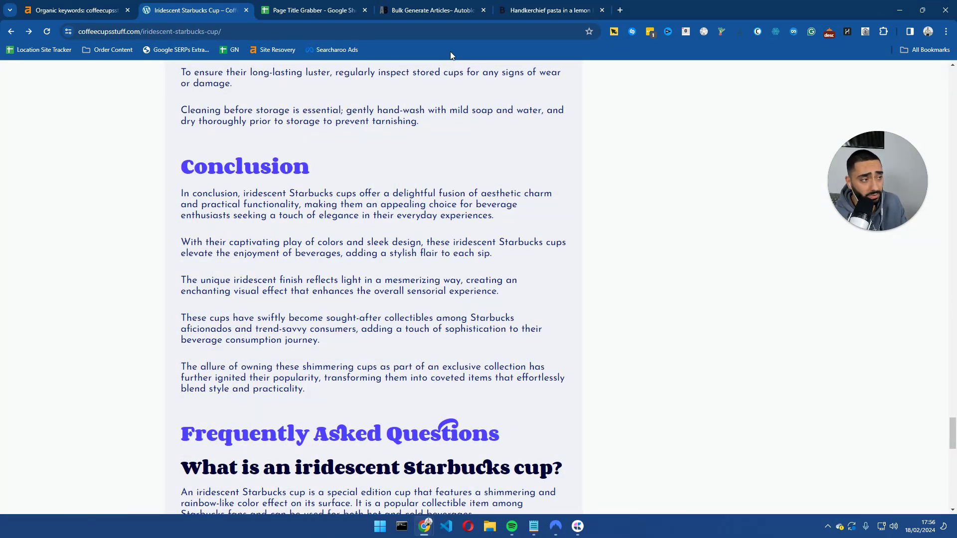
pyautogui.moveTo(435, 4); pyautogui.dragTo(319, 9)
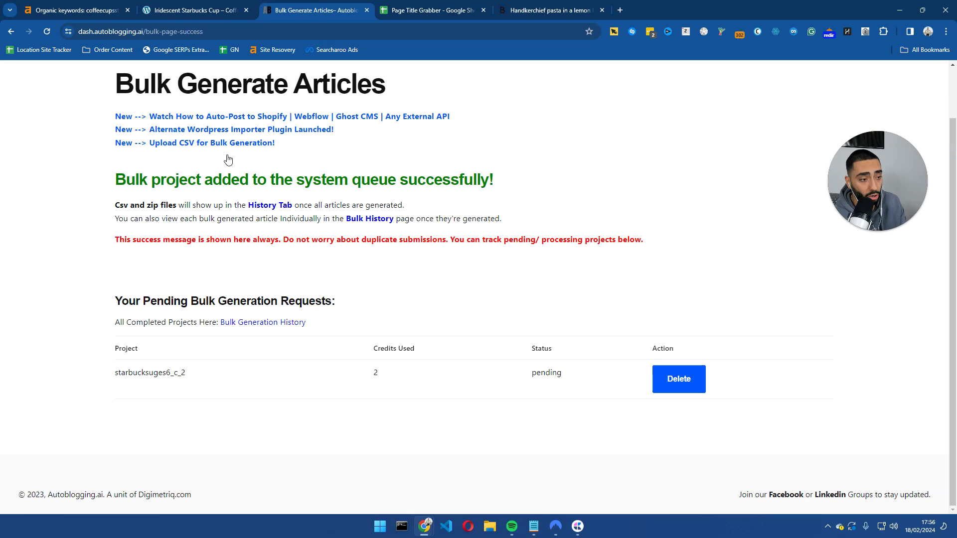
# Reload the bulk page to update the project status and browse the generation history page.
pyautogui.rightClick(91, 227)
pyautogui.click(125, 260)
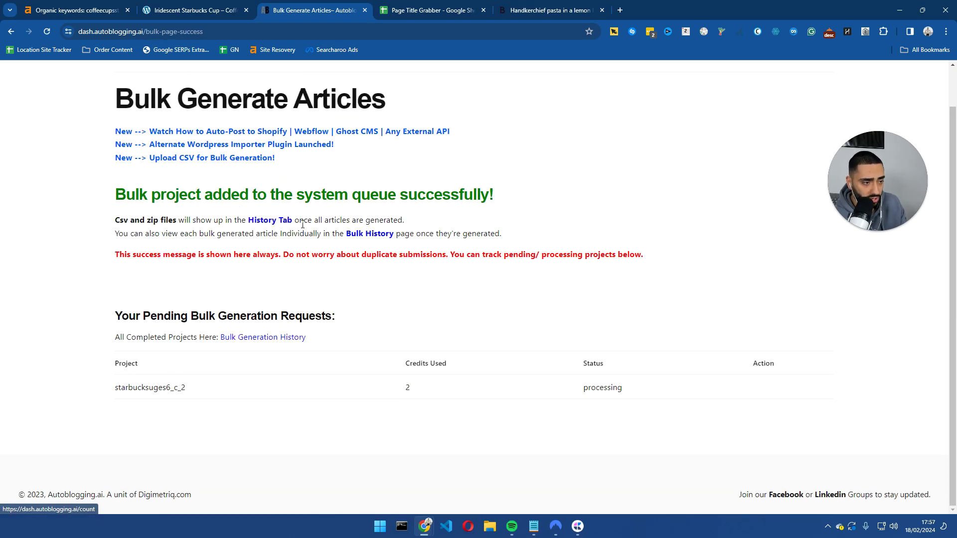
pyautogui.click(271, 223)
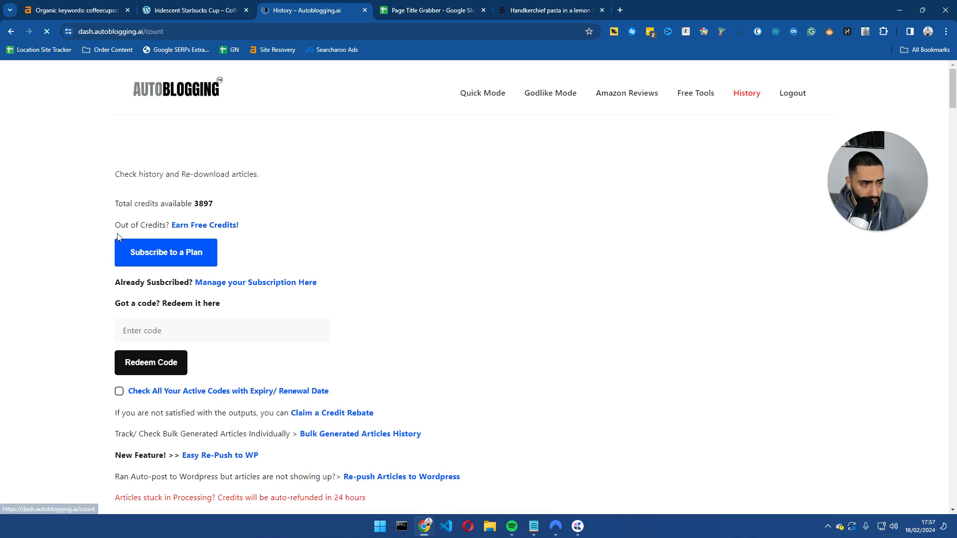
pyautogui.scroll(-7, 86, 259)
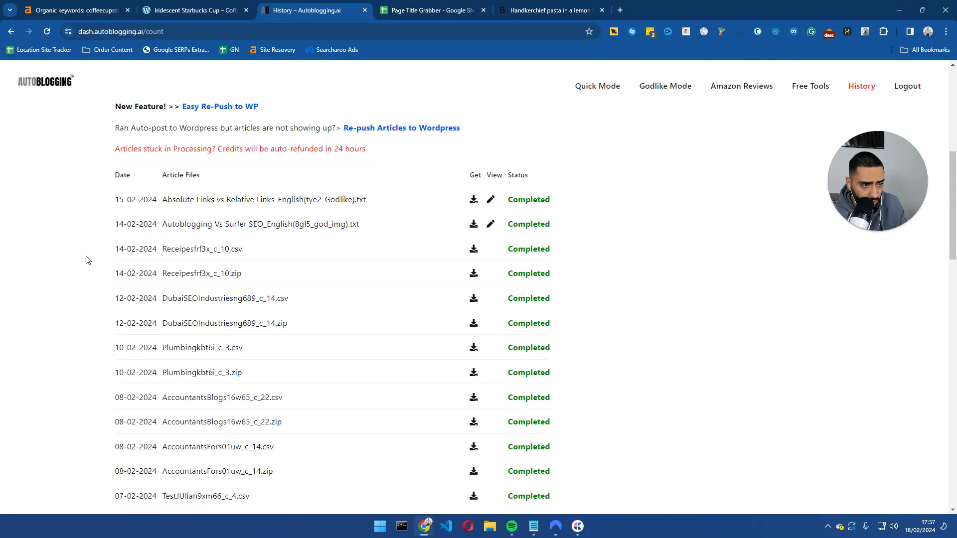
pyautogui.scroll(1, 174, 234)
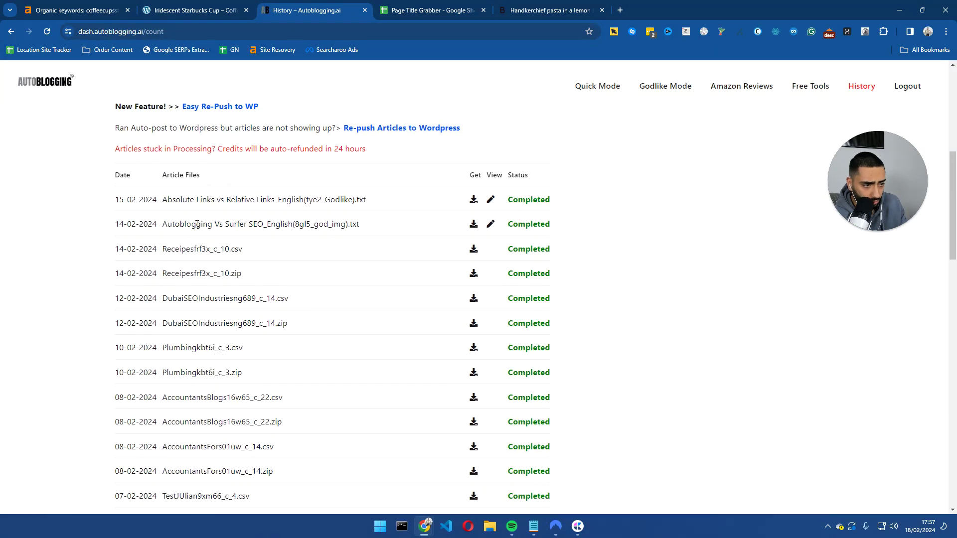
pyautogui.scroll(-1, 170, 245)
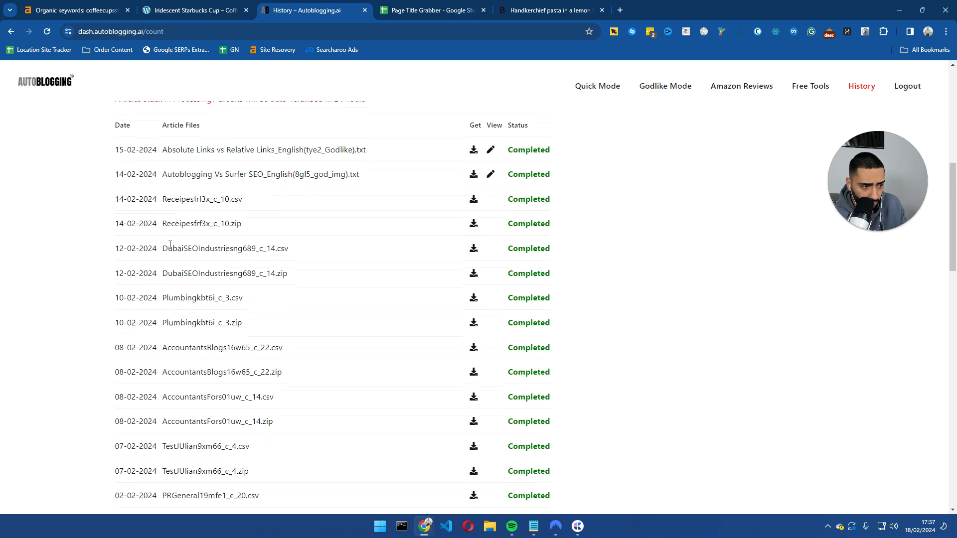
pyautogui.scroll(-1, 170, 245)
pyautogui.scroll(6, 170, 246)
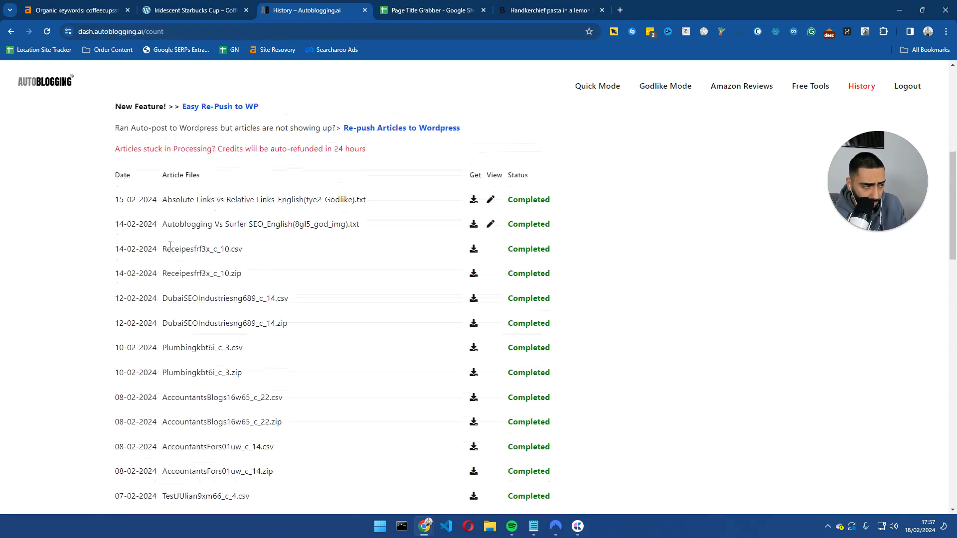
pyautogui.scroll(4, 170, 245)
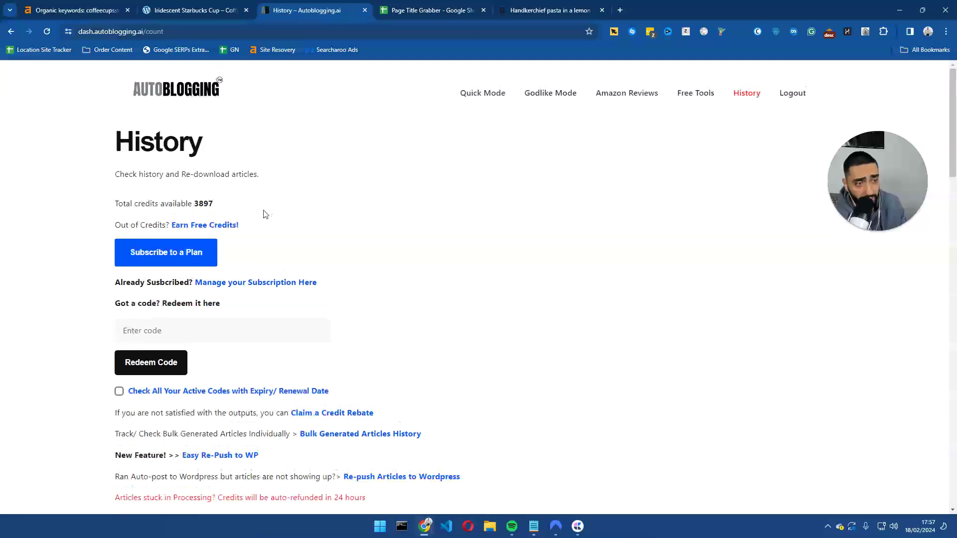
pyautogui.scroll(-10, 111, 241)
pyautogui.scroll(10, 98, 245)
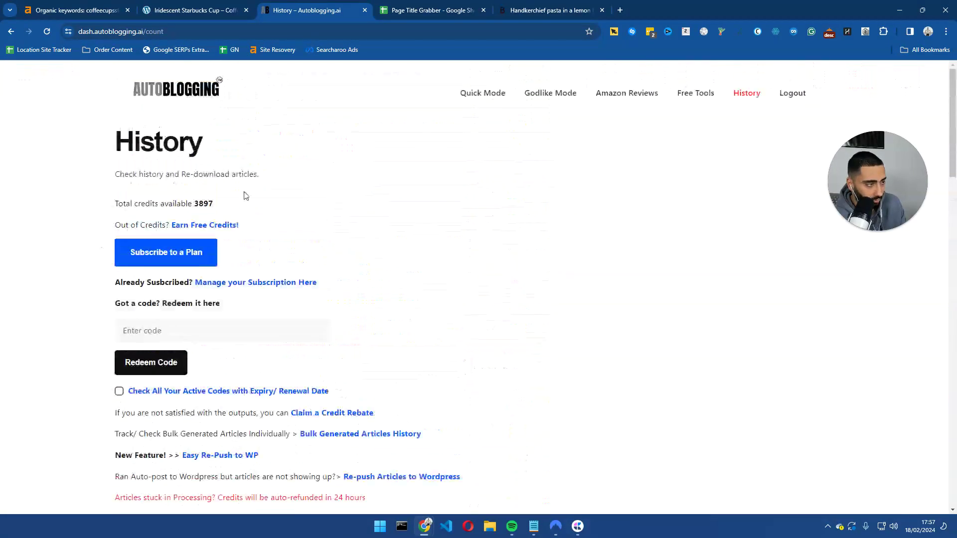
# Go back through the bulk generation form to Bulk Generation History and scroll to the Article Files table.
pyautogui.click(218, 91)
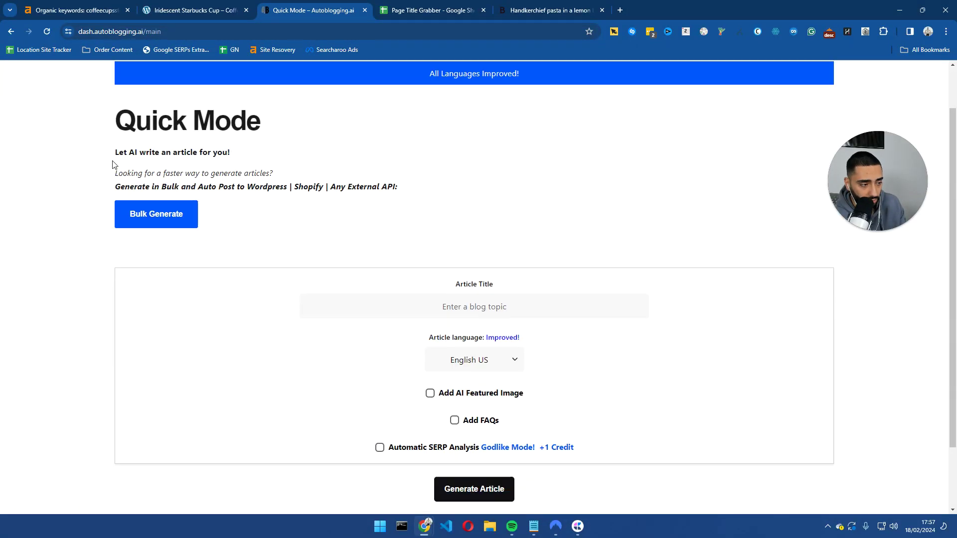
pyautogui.scroll(-2, 132, 169)
pyautogui.scroll(1, 407, 275)
pyautogui.click(156, 137)
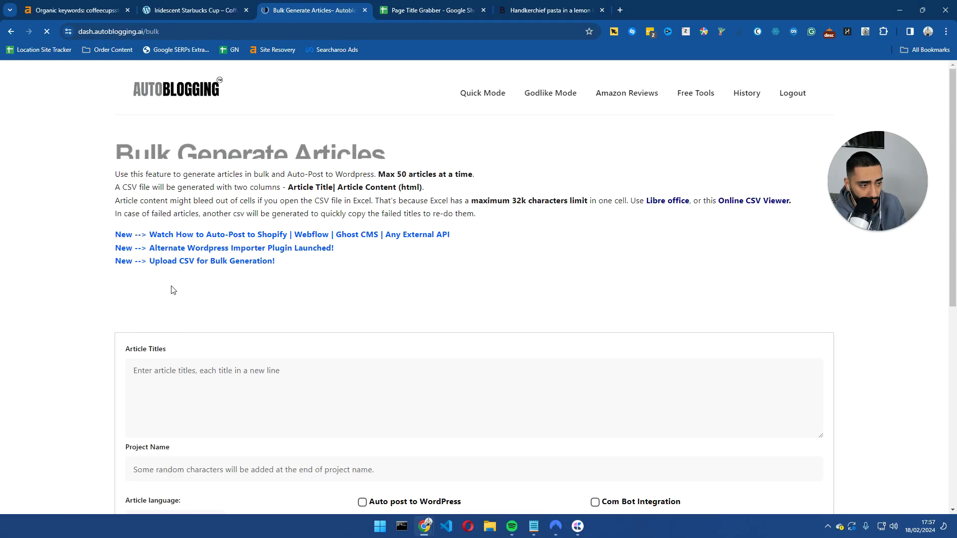
pyautogui.scroll(-3, 174, 294)
pyautogui.scroll(-5, 174, 294)
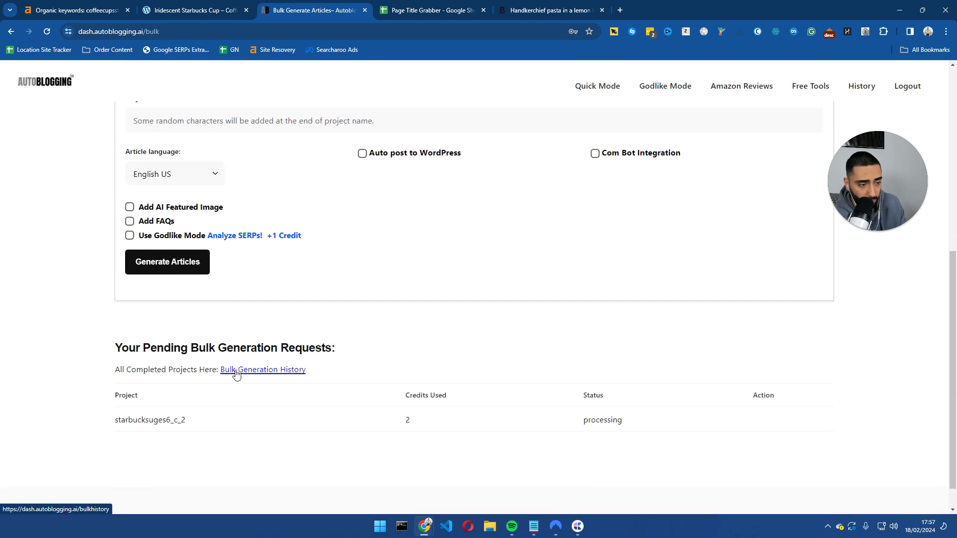
pyautogui.click(260, 370)
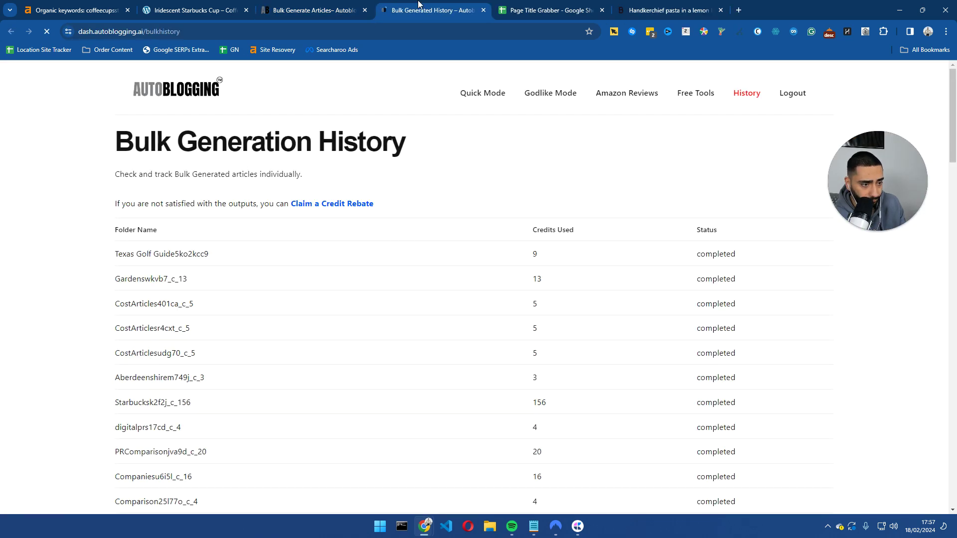
pyautogui.scroll(-10, 114, 252)
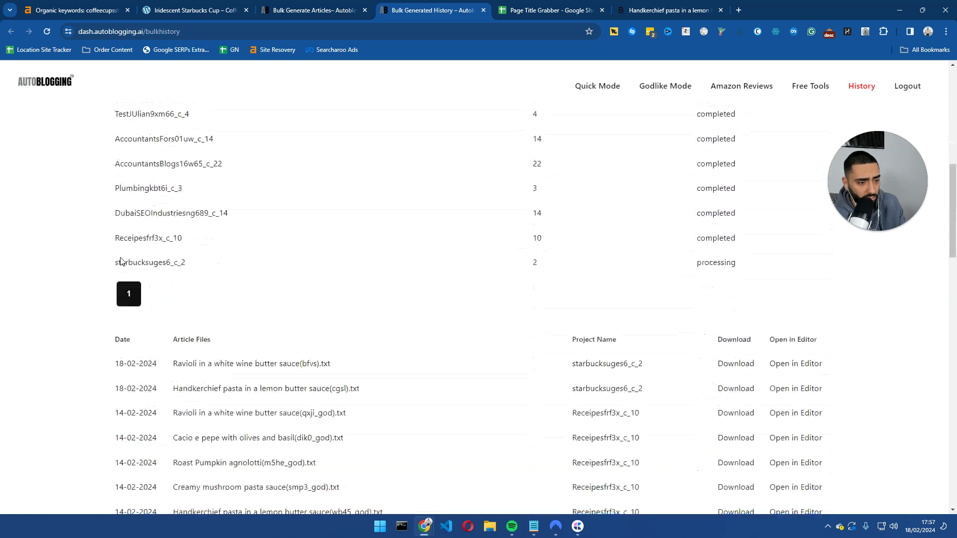
pyautogui.scroll(-3, 337, 333)
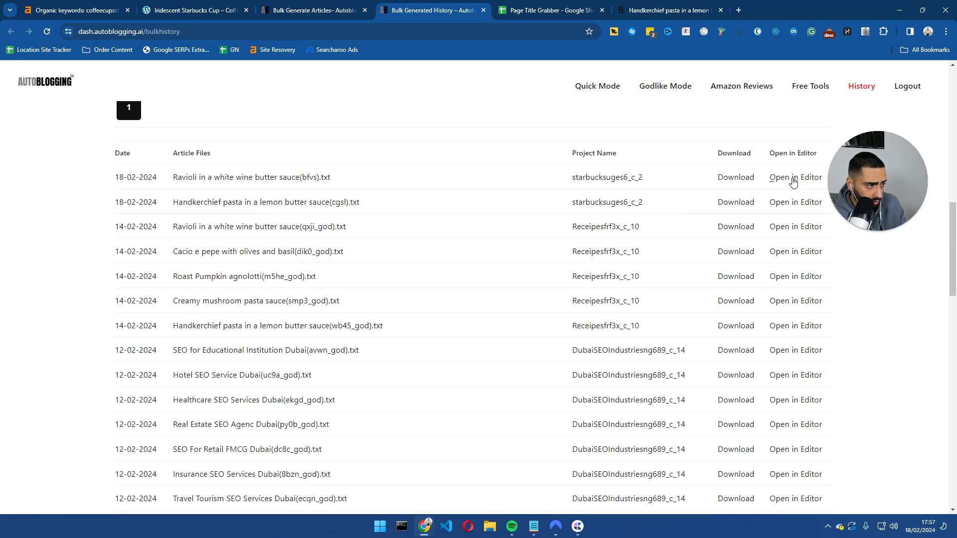
# Open the Ravioli in a White Wine Butter Sauce article in the online editor.
pyautogui.click(794, 181)
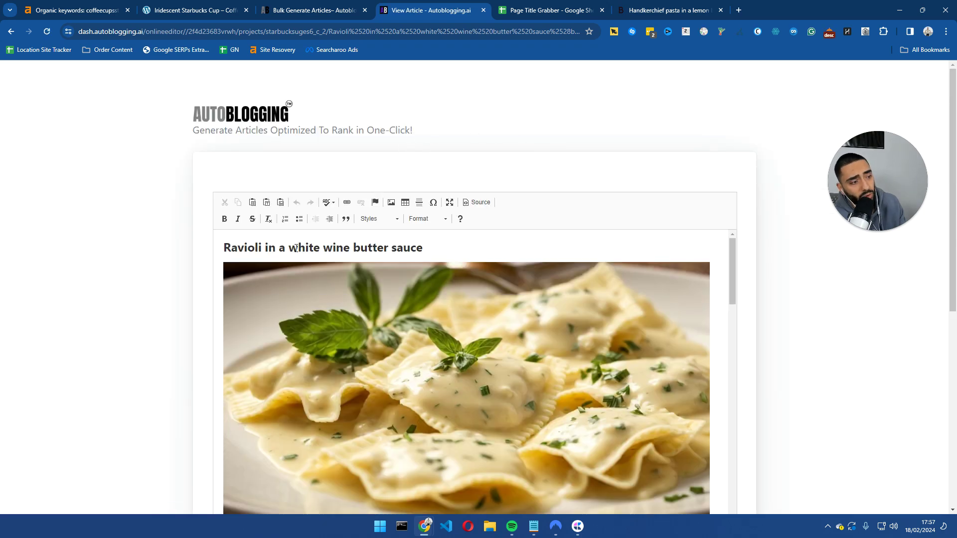
pyautogui.moveTo(335, 248); pyautogui.dragTo(418, 248)
pyautogui.scroll(-8, 393, 262)
pyautogui.scroll(5, 393, 262)
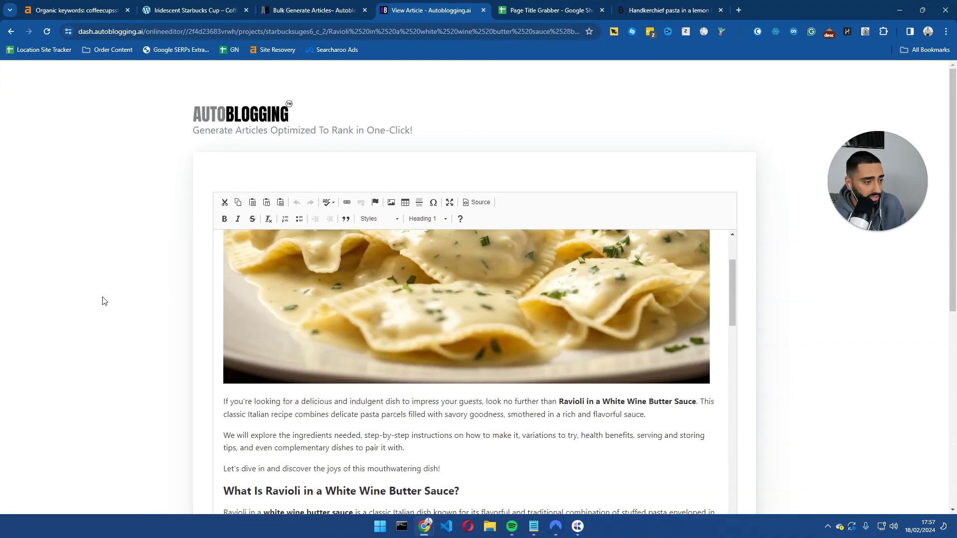
pyautogui.scroll(-3, 174, 297)
pyautogui.scroll(2, 463, 216)
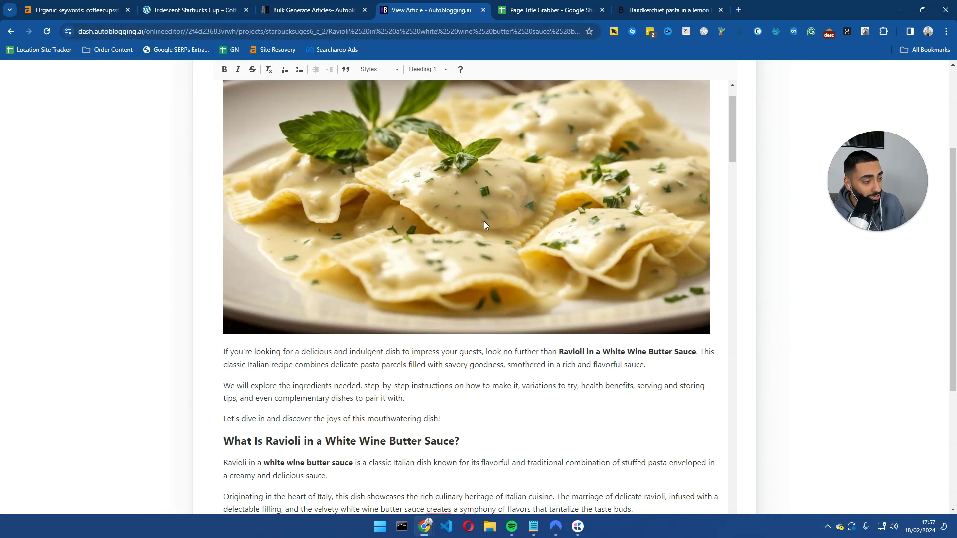
# Scroll through the article's health, storage and complementary-dish sections.
pyautogui.moveTo(735, 139); pyautogui.dragTo(735, 121)
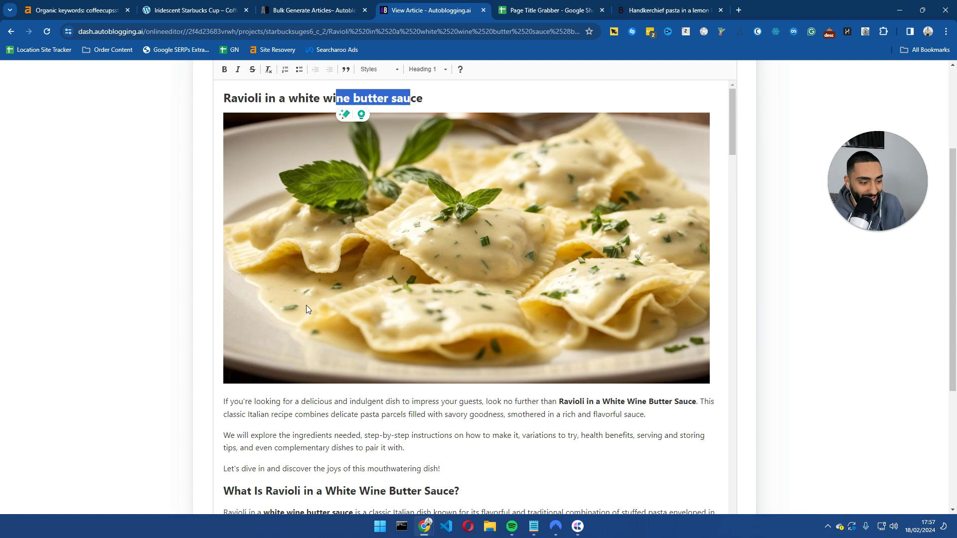
pyautogui.scroll(-3, 308, 309)
pyautogui.scroll(-10, 468, 276)
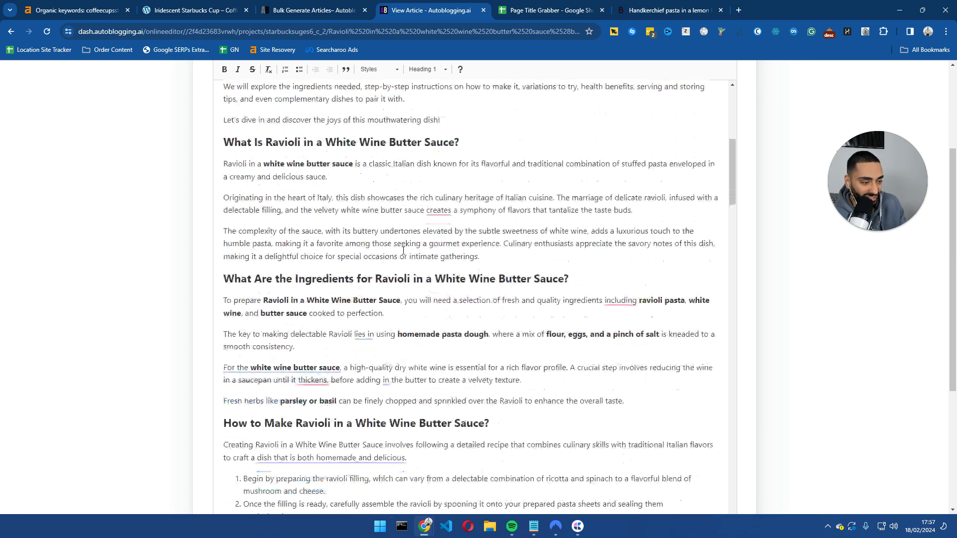
pyautogui.scroll(-4, 294, 269)
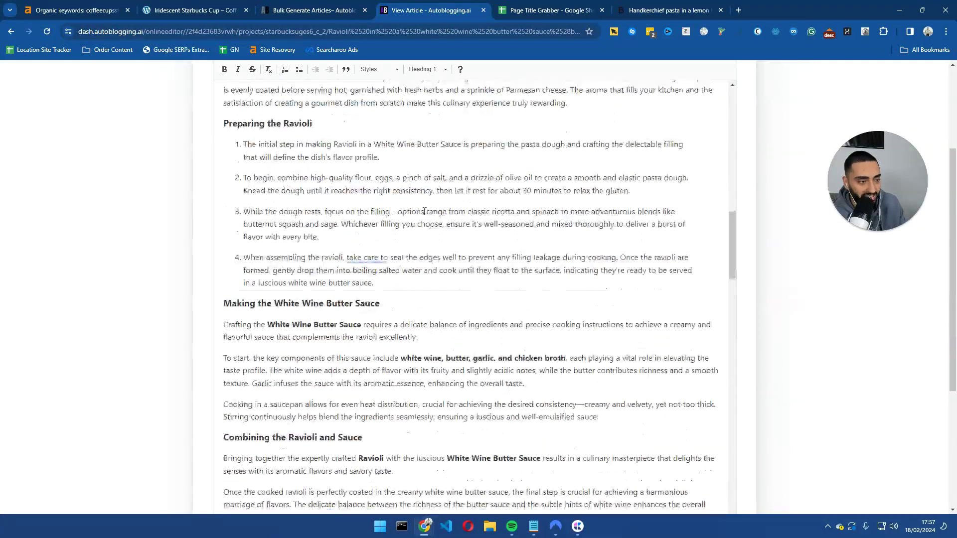
pyautogui.scroll(-20, 293, 173)
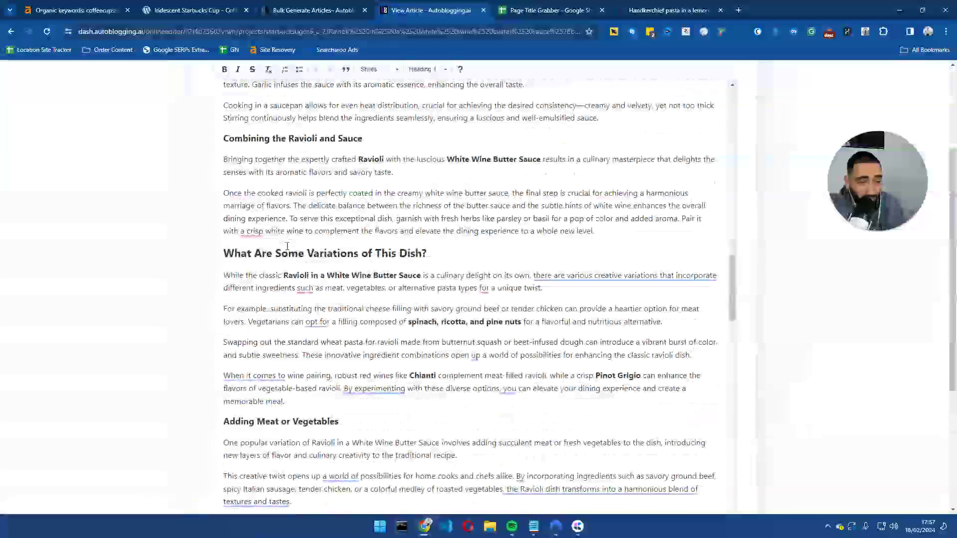
pyautogui.scroll(-1, 318, 154)
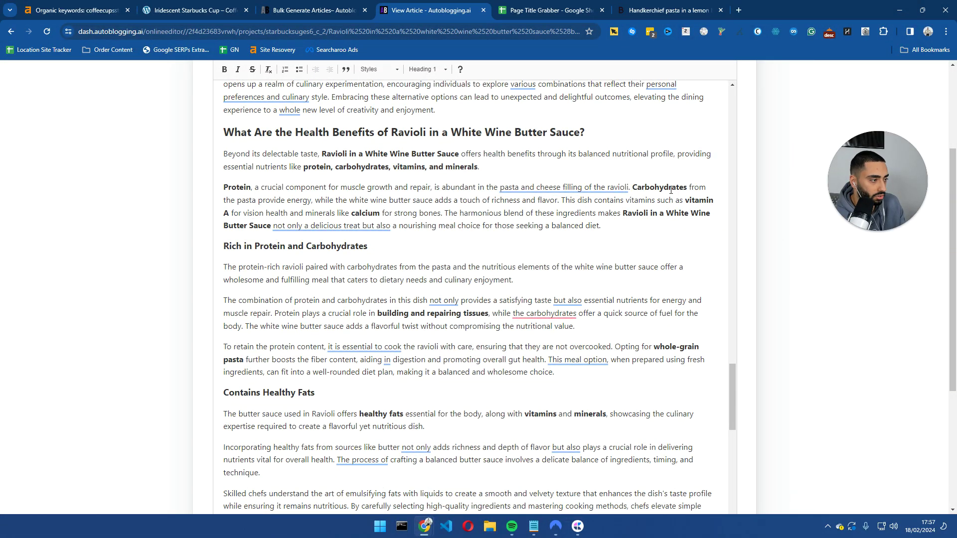
pyautogui.scroll(-6, 682, 174)
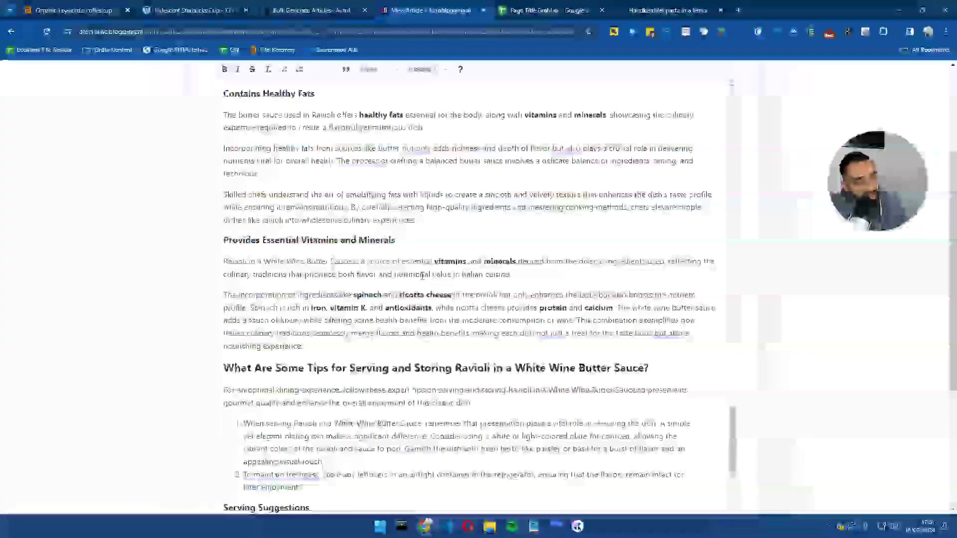
pyautogui.scroll(4, 677, 167)
pyautogui.scroll(1, 677, 167)
pyautogui.moveTo(688, 137); pyautogui.dragTo(633, 133)
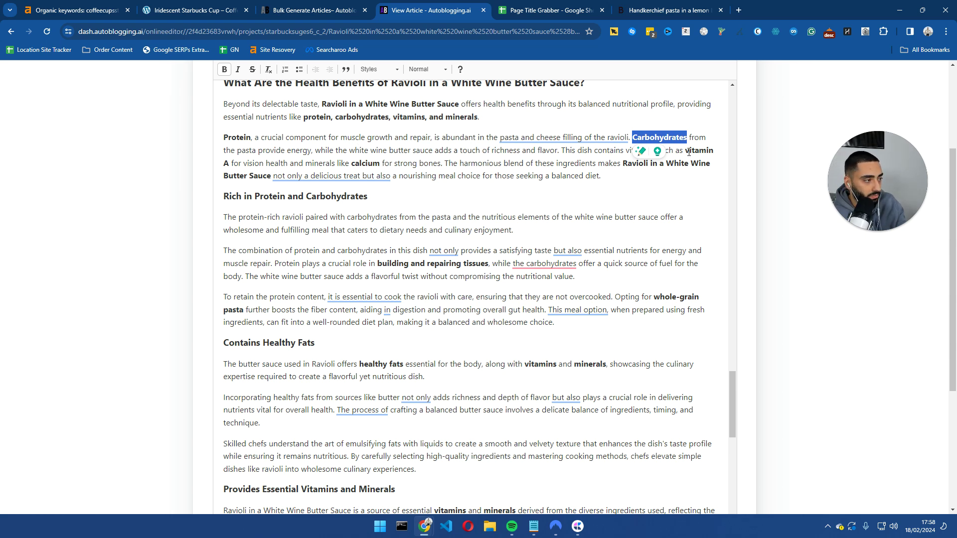
pyautogui.moveTo(322, 174)
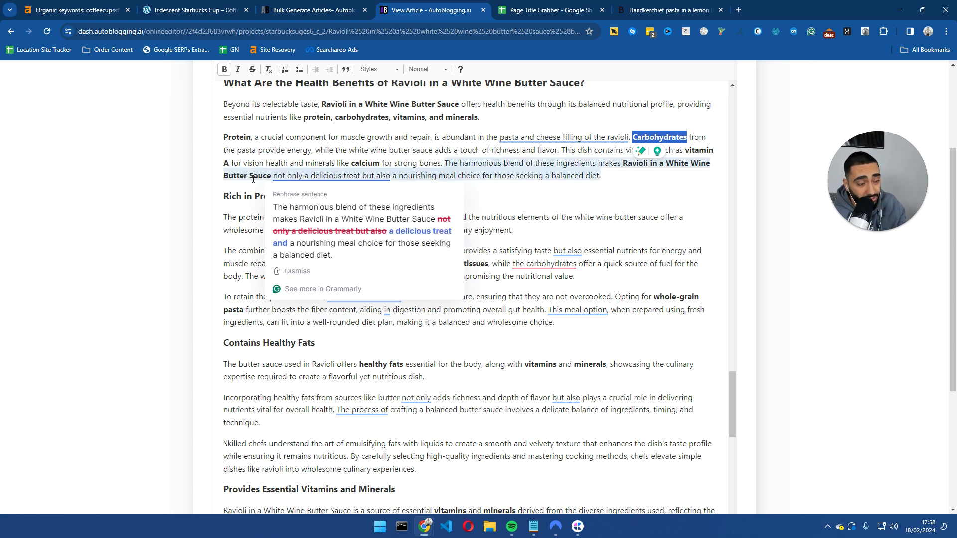
pyautogui.scroll(-10, 228, 300)
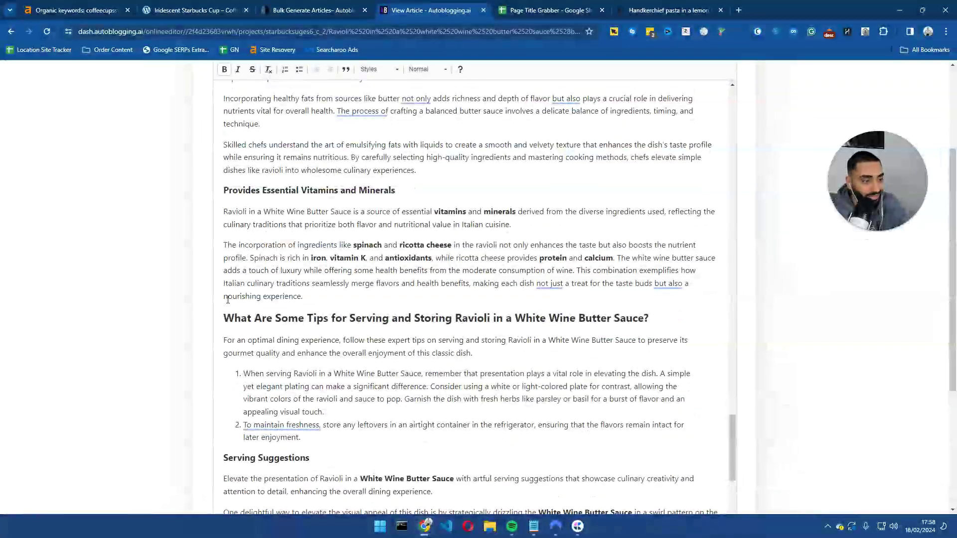
pyautogui.scroll(-2, 227, 300)
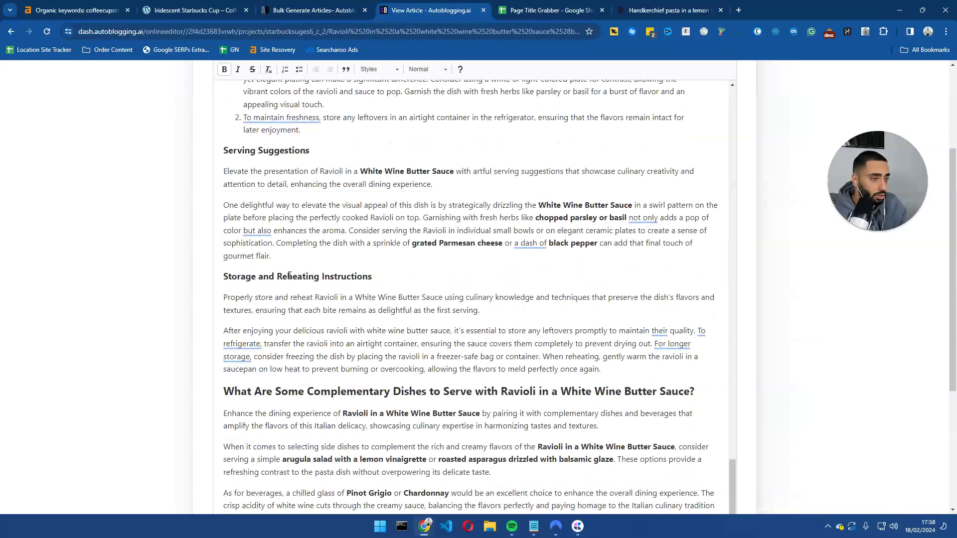
# Go from the Iridescent Starbucks Cup article back to the coffeecupsstuff.com home page.
pyautogui.click(189, 10)
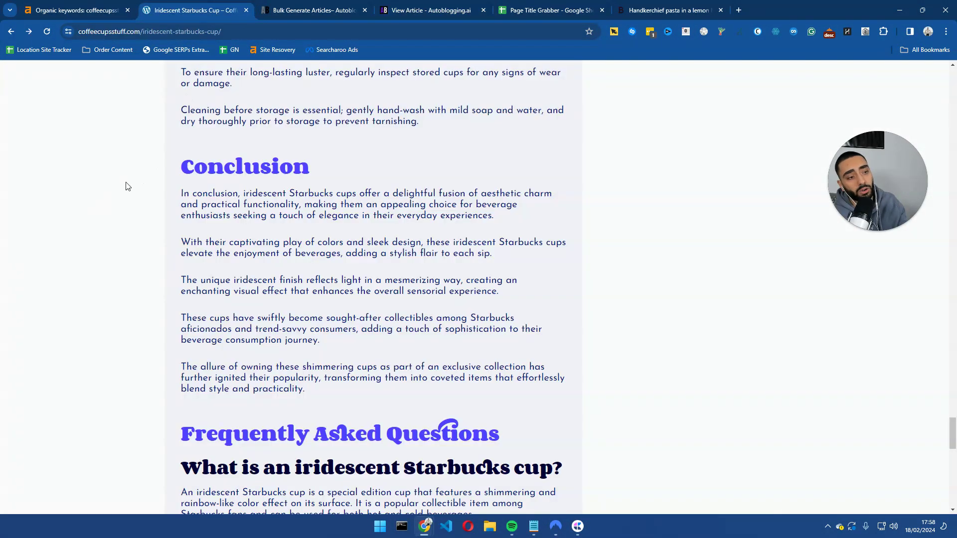
pyautogui.scroll(7, 114, 188)
pyautogui.scroll(20, 127, 194)
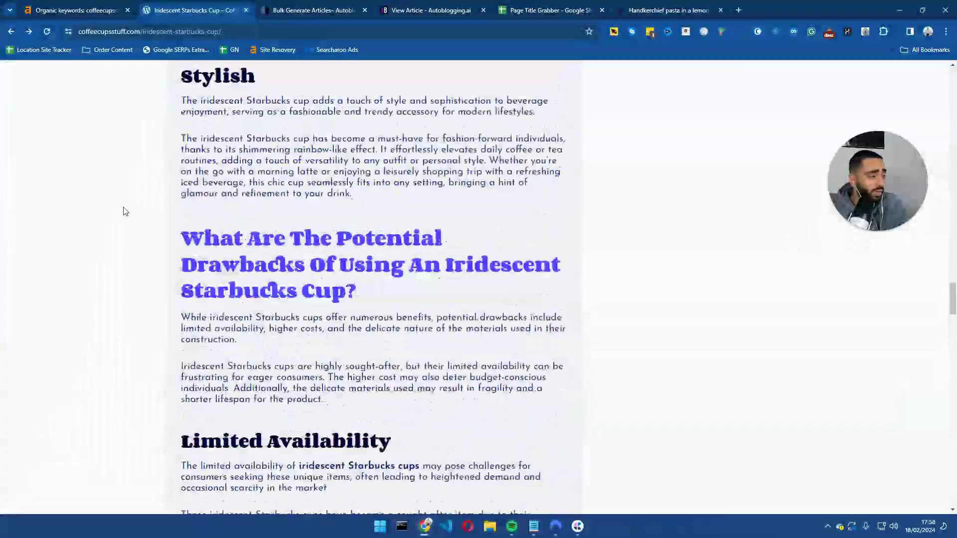
pyautogui.rightClick(118, 174)
pyautogui.click(133, 179)
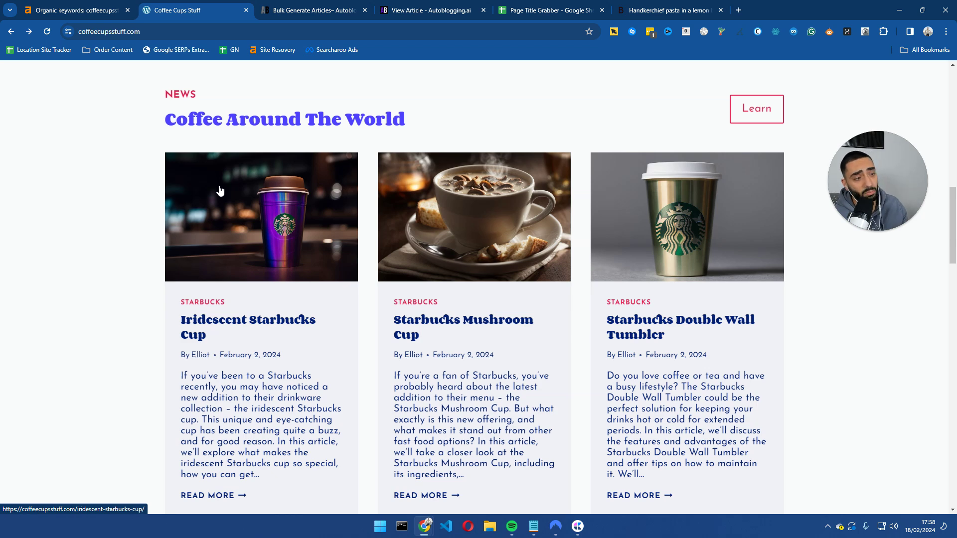
# Highlight the 'Welcome to Coffee Cups Stuff' hero heading, then scroll toward Coffee Around The World.
pyautogui.scroll(5, 198, 208)
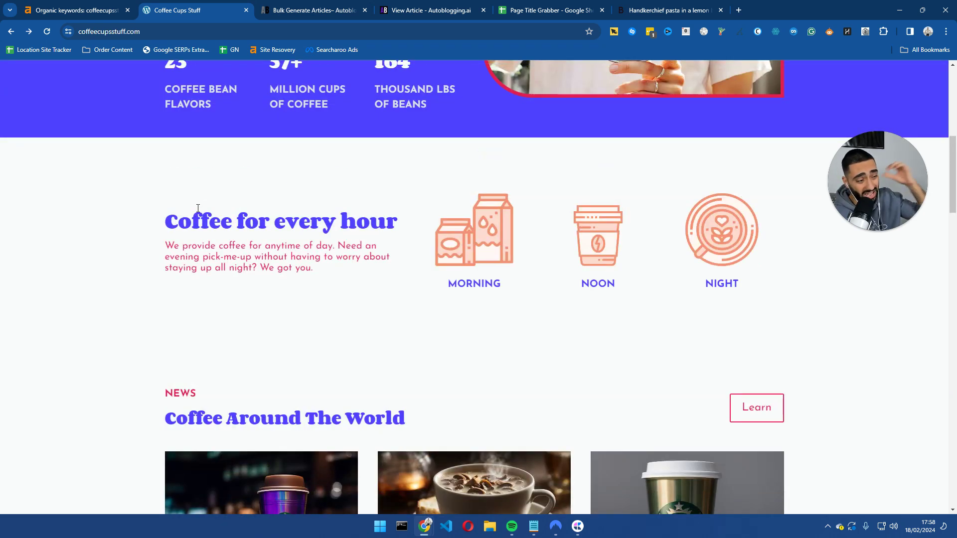
pyautogui.scroll(7, 131, 288)
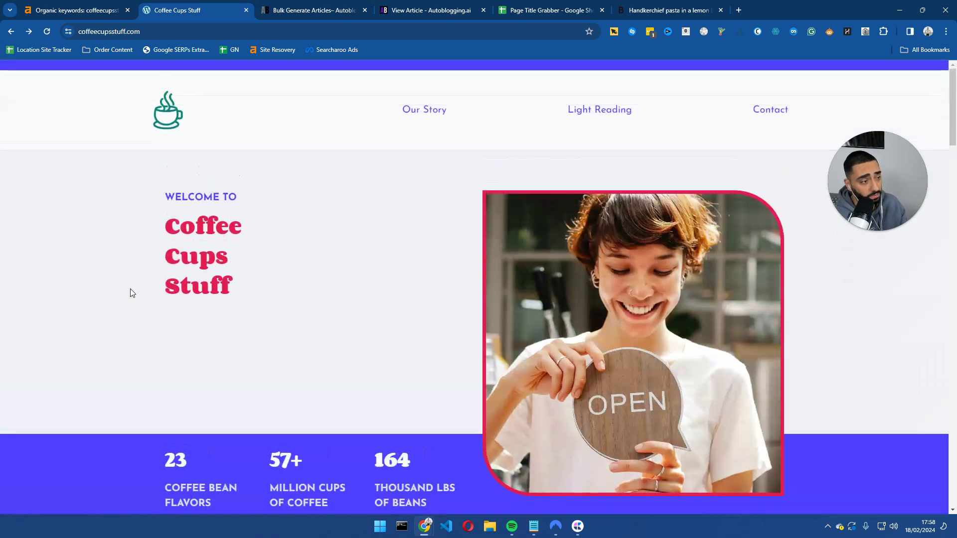
pyautogui.moveTo(163, 205); pyautogui.dragTo(257, 292)
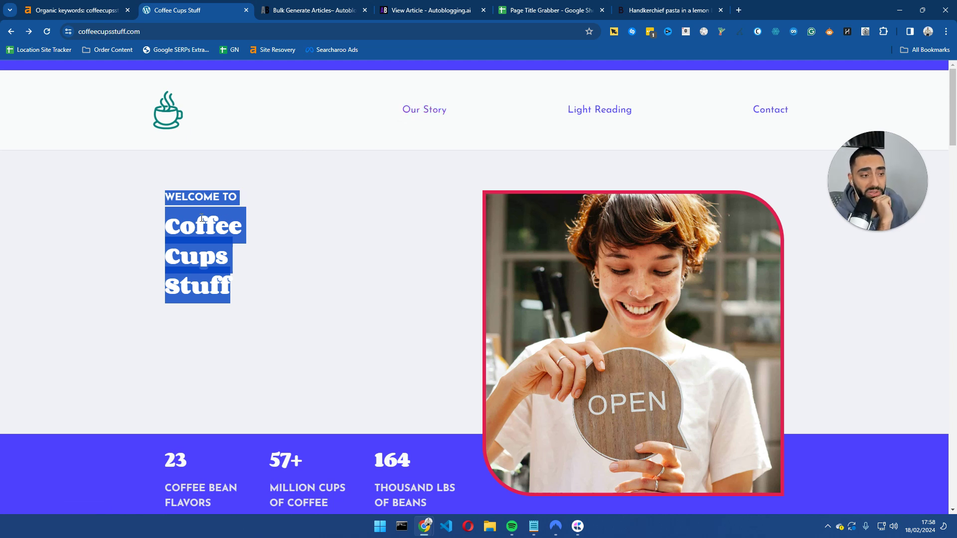
pyautogui.click(239, 280)
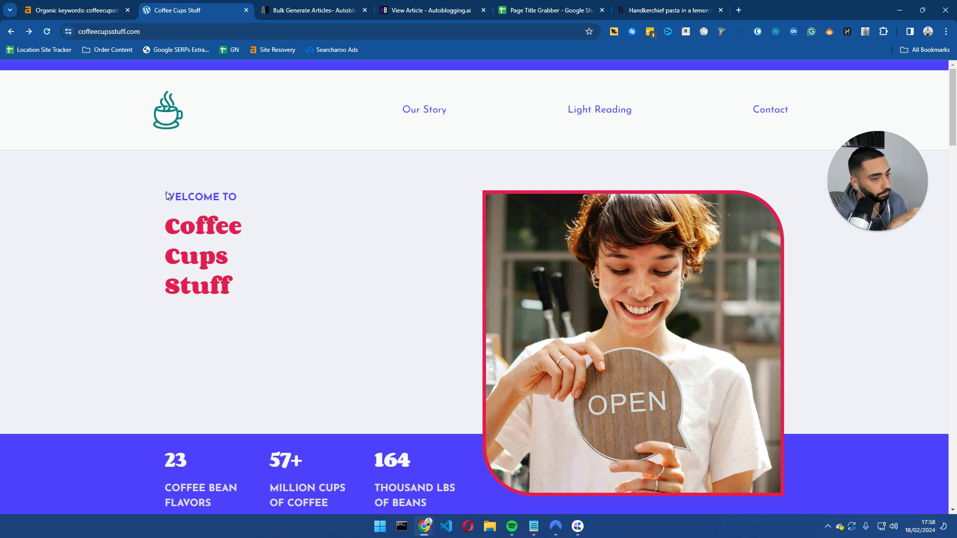
pyautogui.moveTo(166, 196); pyautogui.dragTo(246, 255)
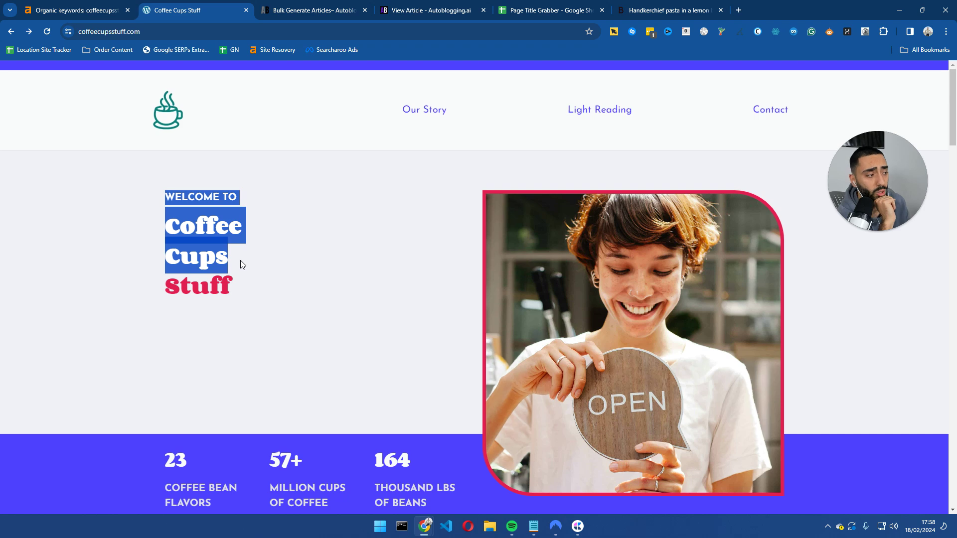
pyautogui.scroll(-15, 240, 260)
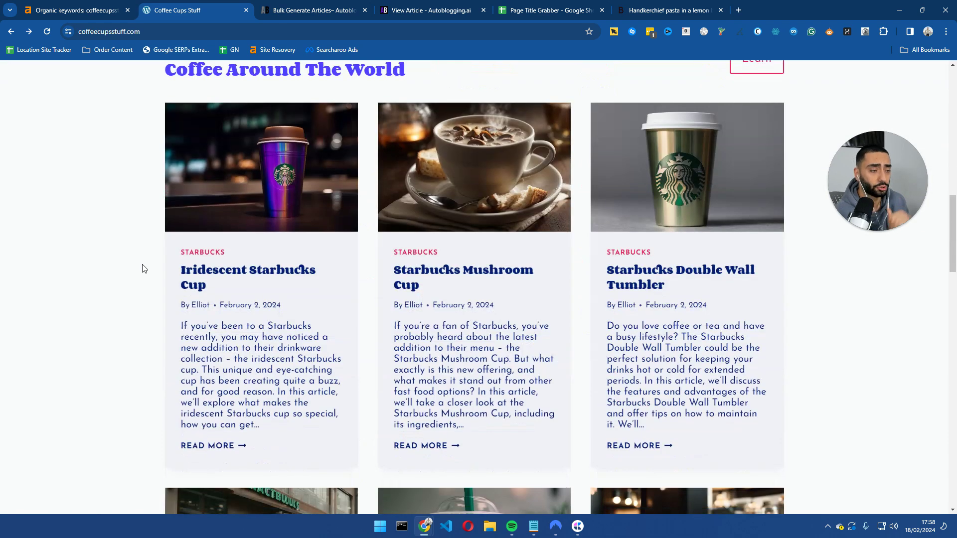